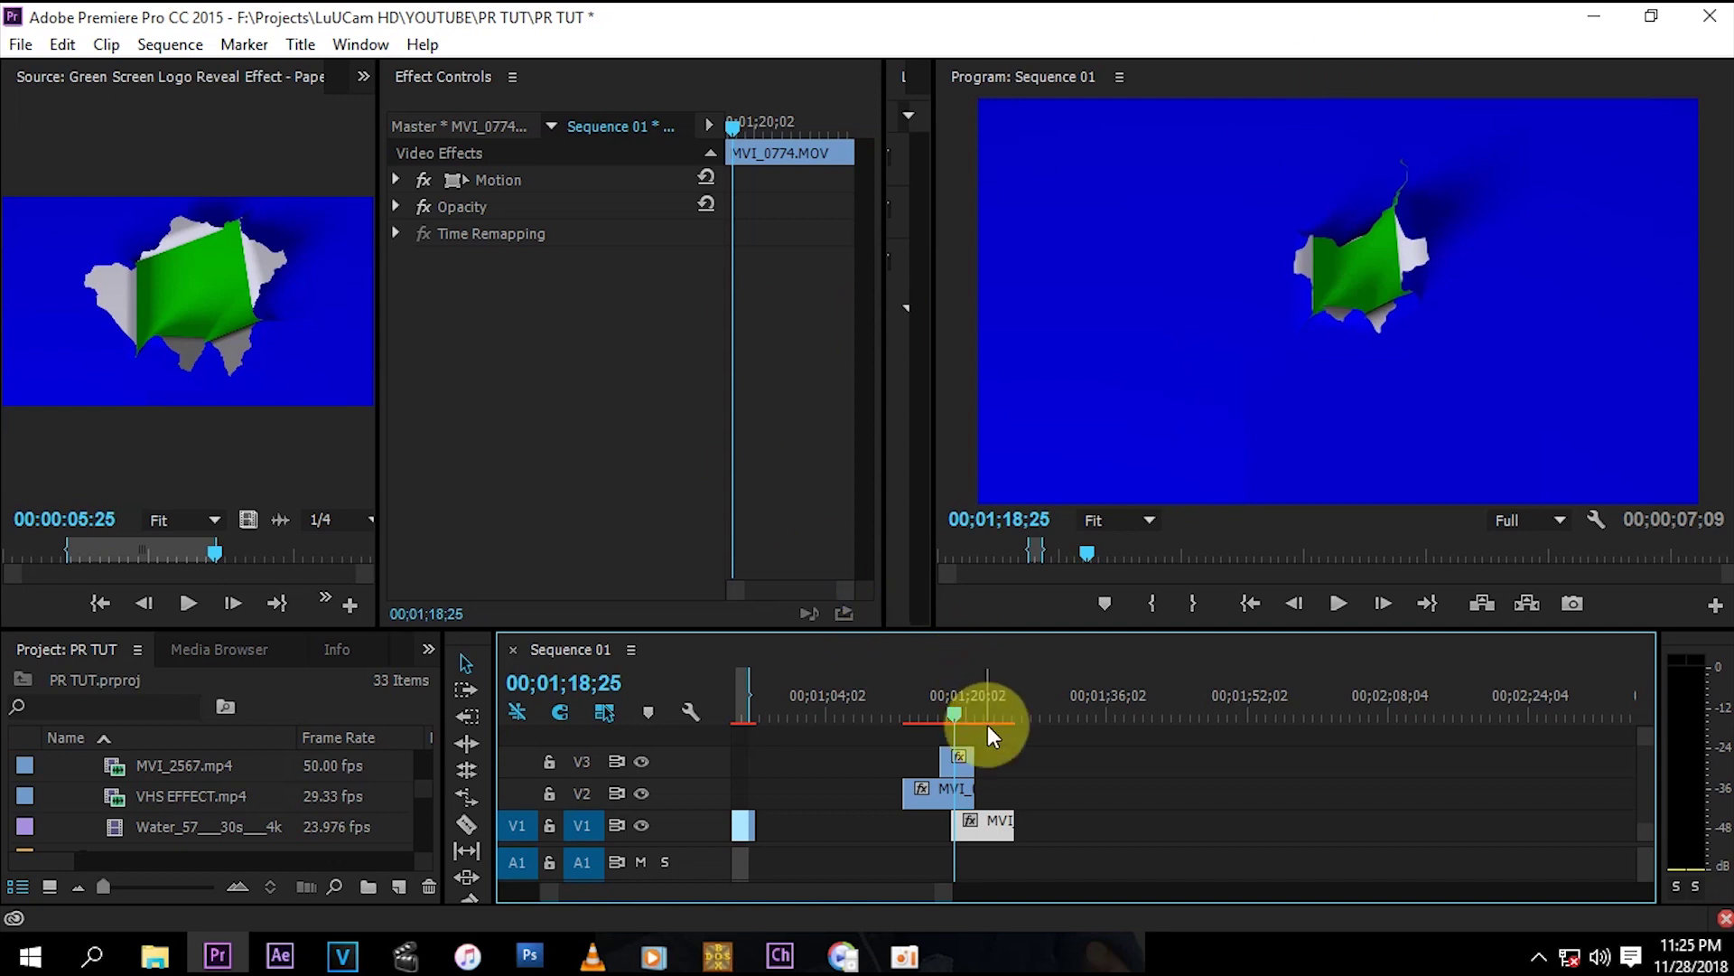
# Step: Hide tracks V3 and V2 to preview the V1 footage underneath
pyautogui.click(642, 760)
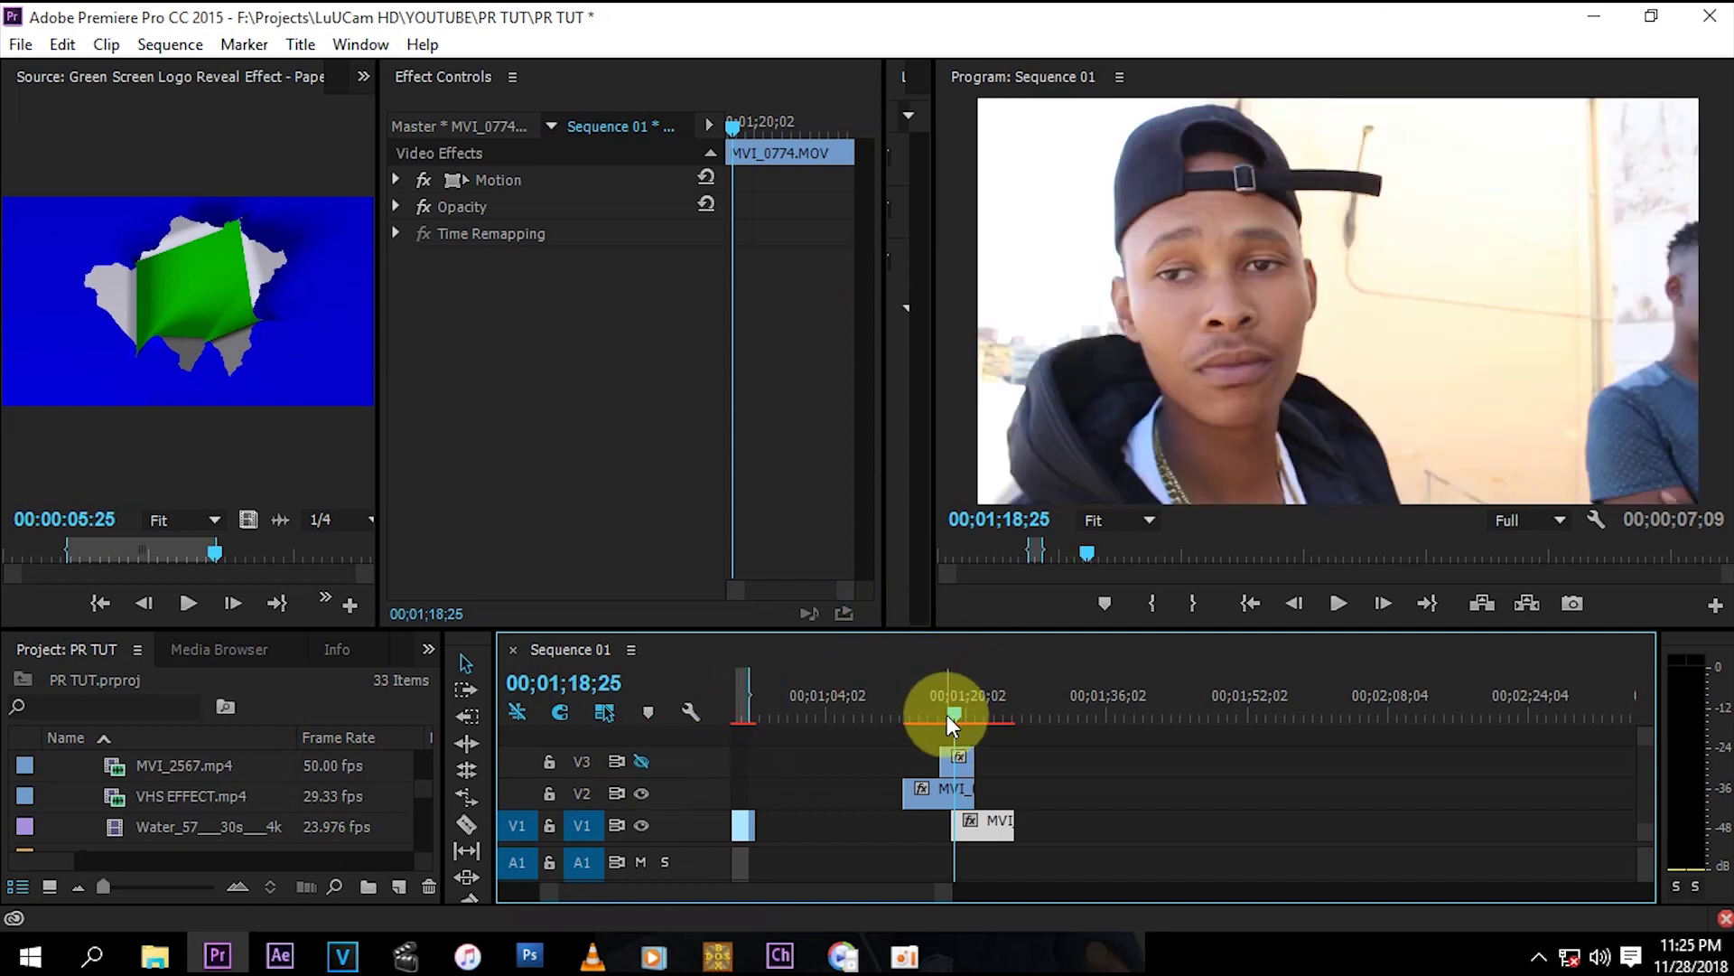
pyautogui.moveTo(950, 711)
pyautogui.mouseDown()
pyautogui.moveTo(929, 730)
pyautogui.moveTo(959, 711)
pyautogui.moveTo(990, 724)
pyautogui.moveTo(972, 739)
pyautogui.moveTo(956, 719)
pyautogui.mouseUp()
pyautogui.click(641, 792)
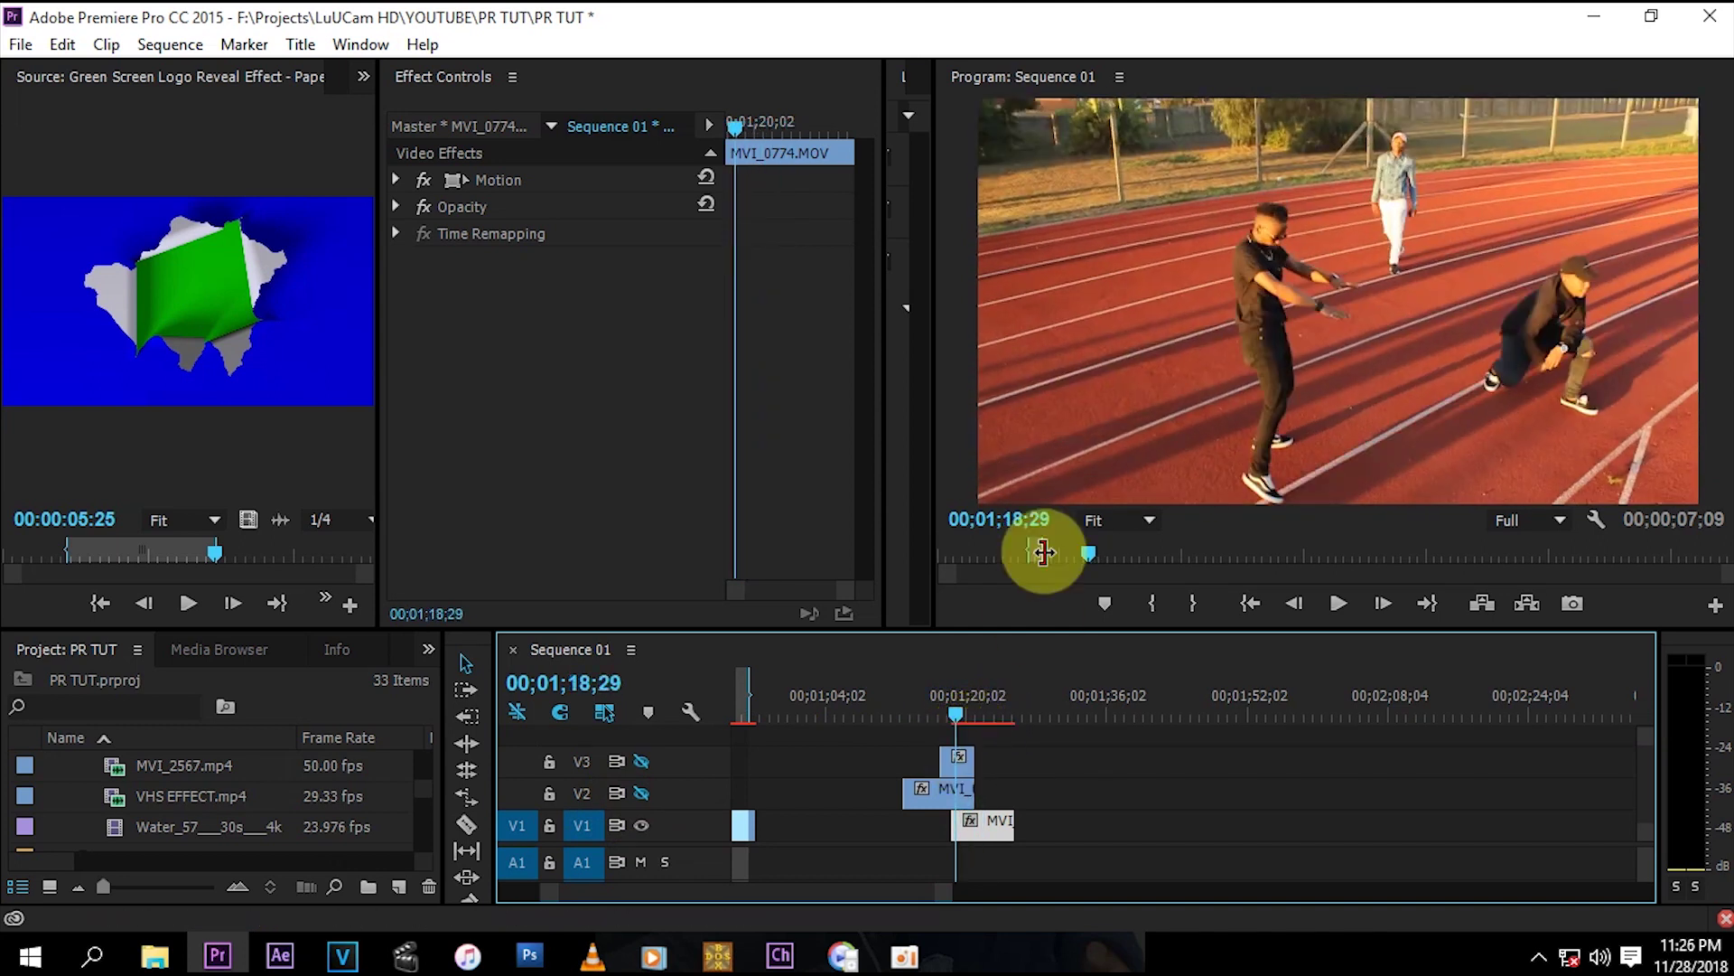
pyautogui.click(984, 827)
# Step: Turn V3 and V2 back on and move to where the tear overlay plays
pyautogui.moveTo(956, 713); pyautogui.dragTo(933, 717)
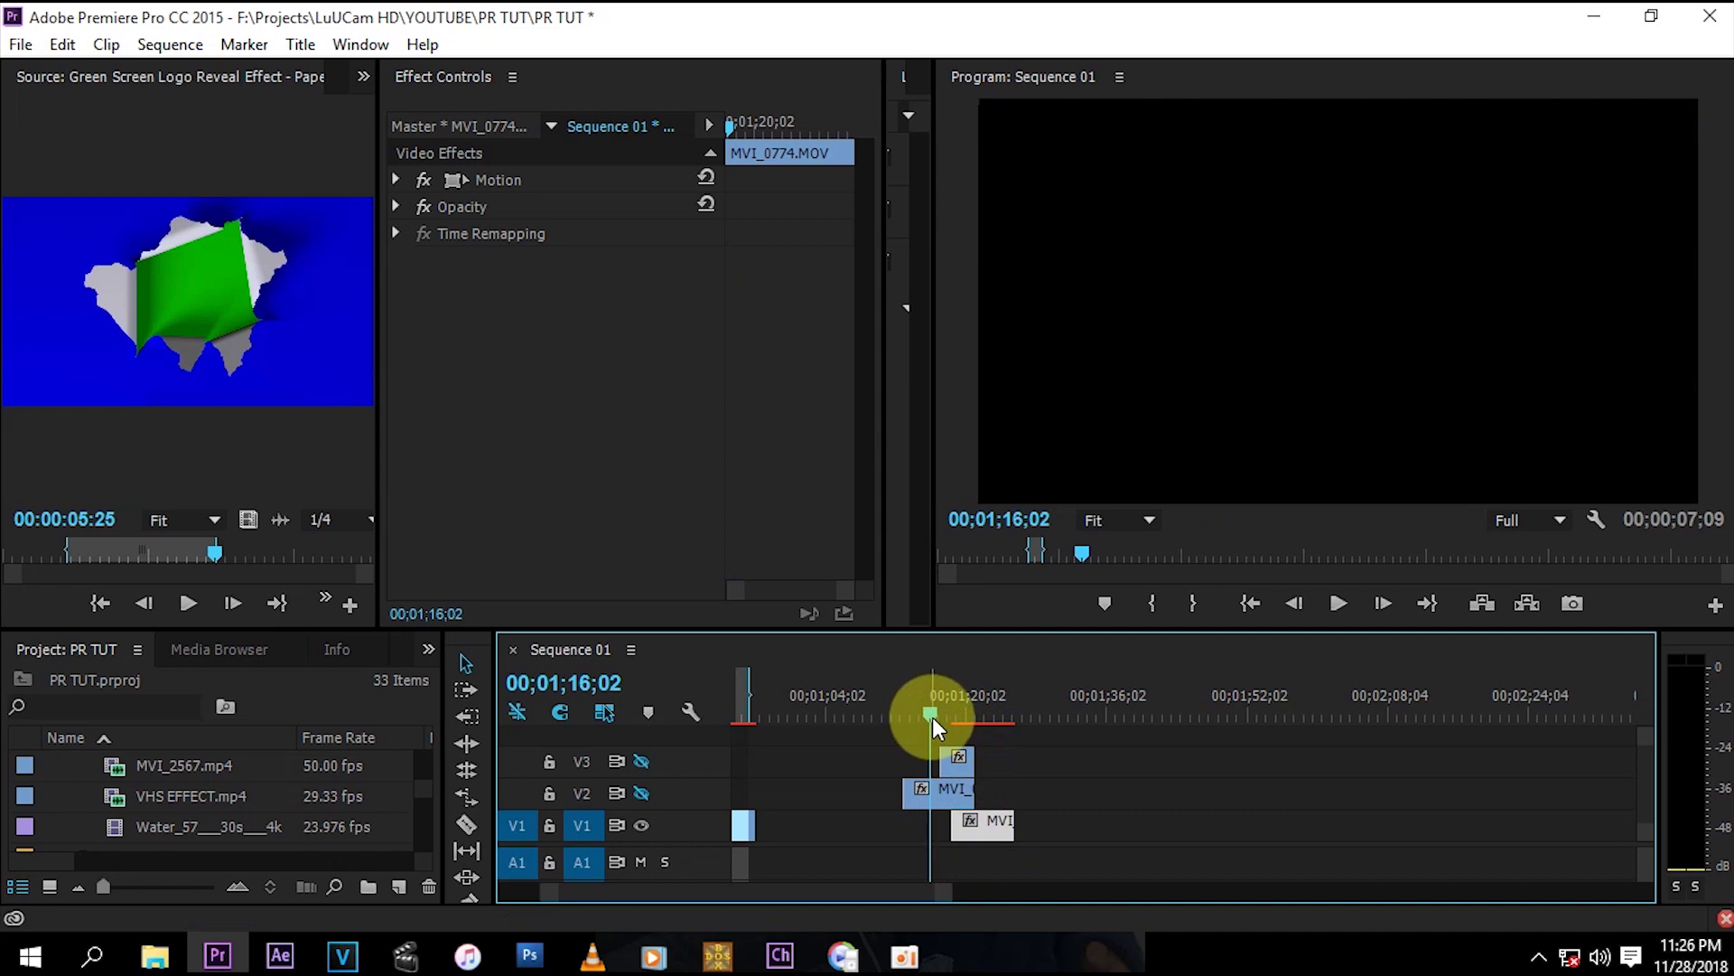
pyautogui.click(641, 761)
pyautogui.click(642, 793)
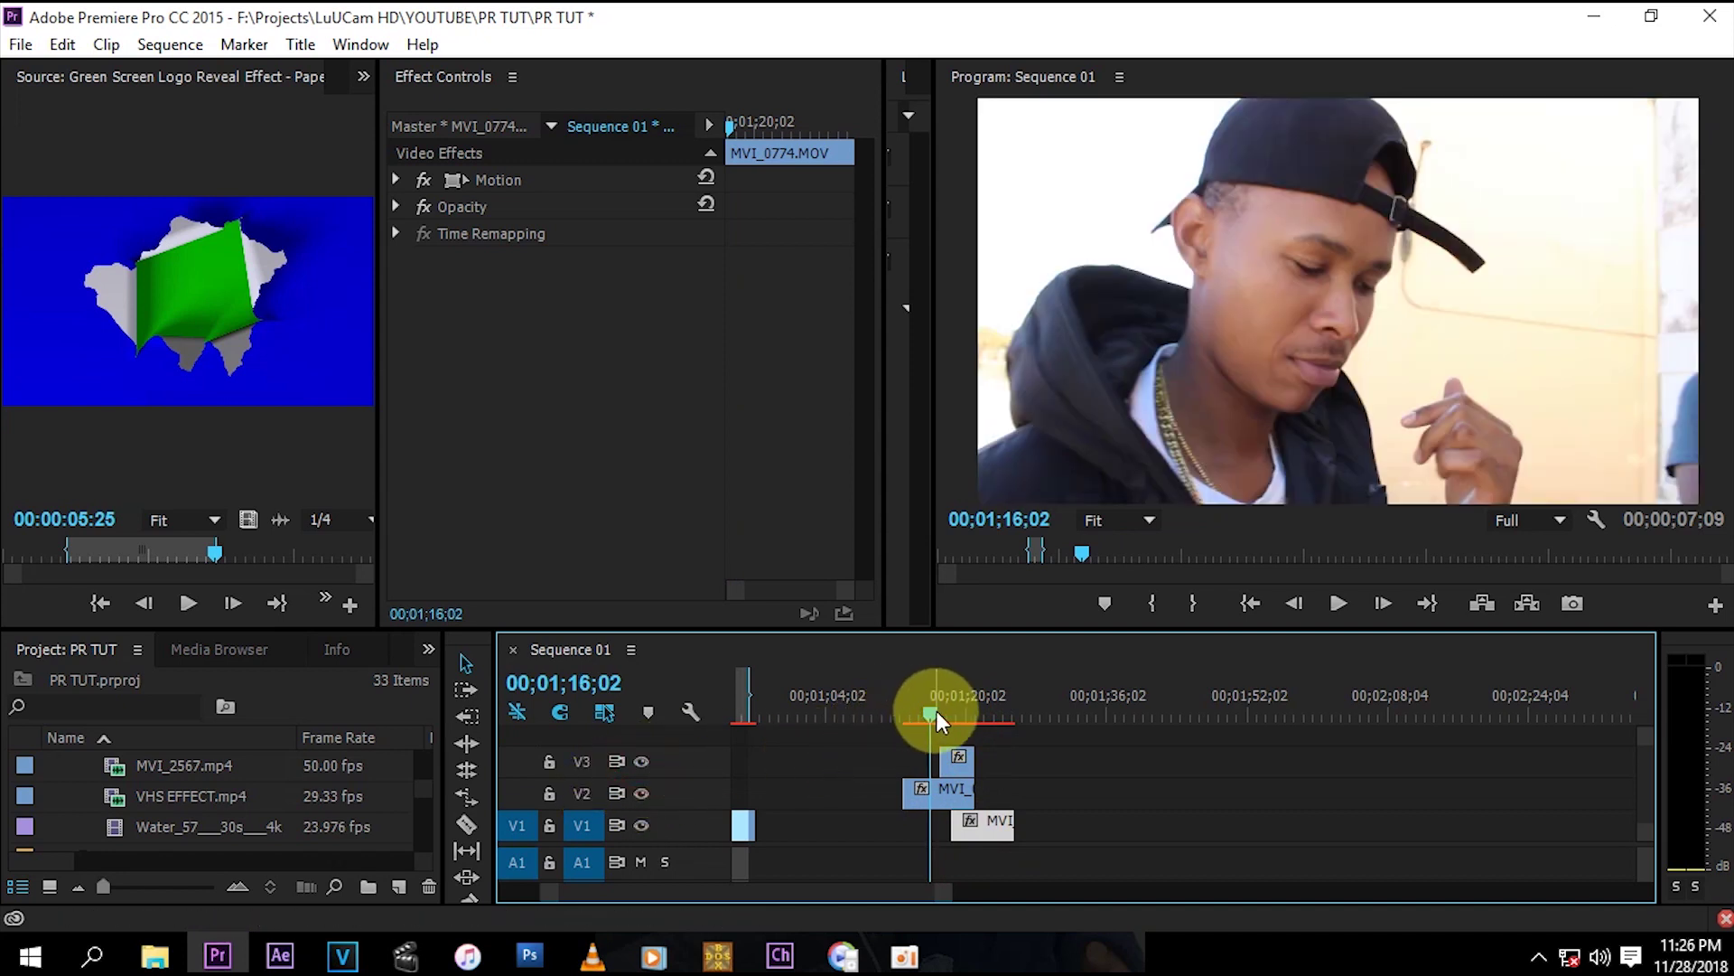
pyautogui.moveTo(933, 713); pyautogui.dragTo(961, 759)
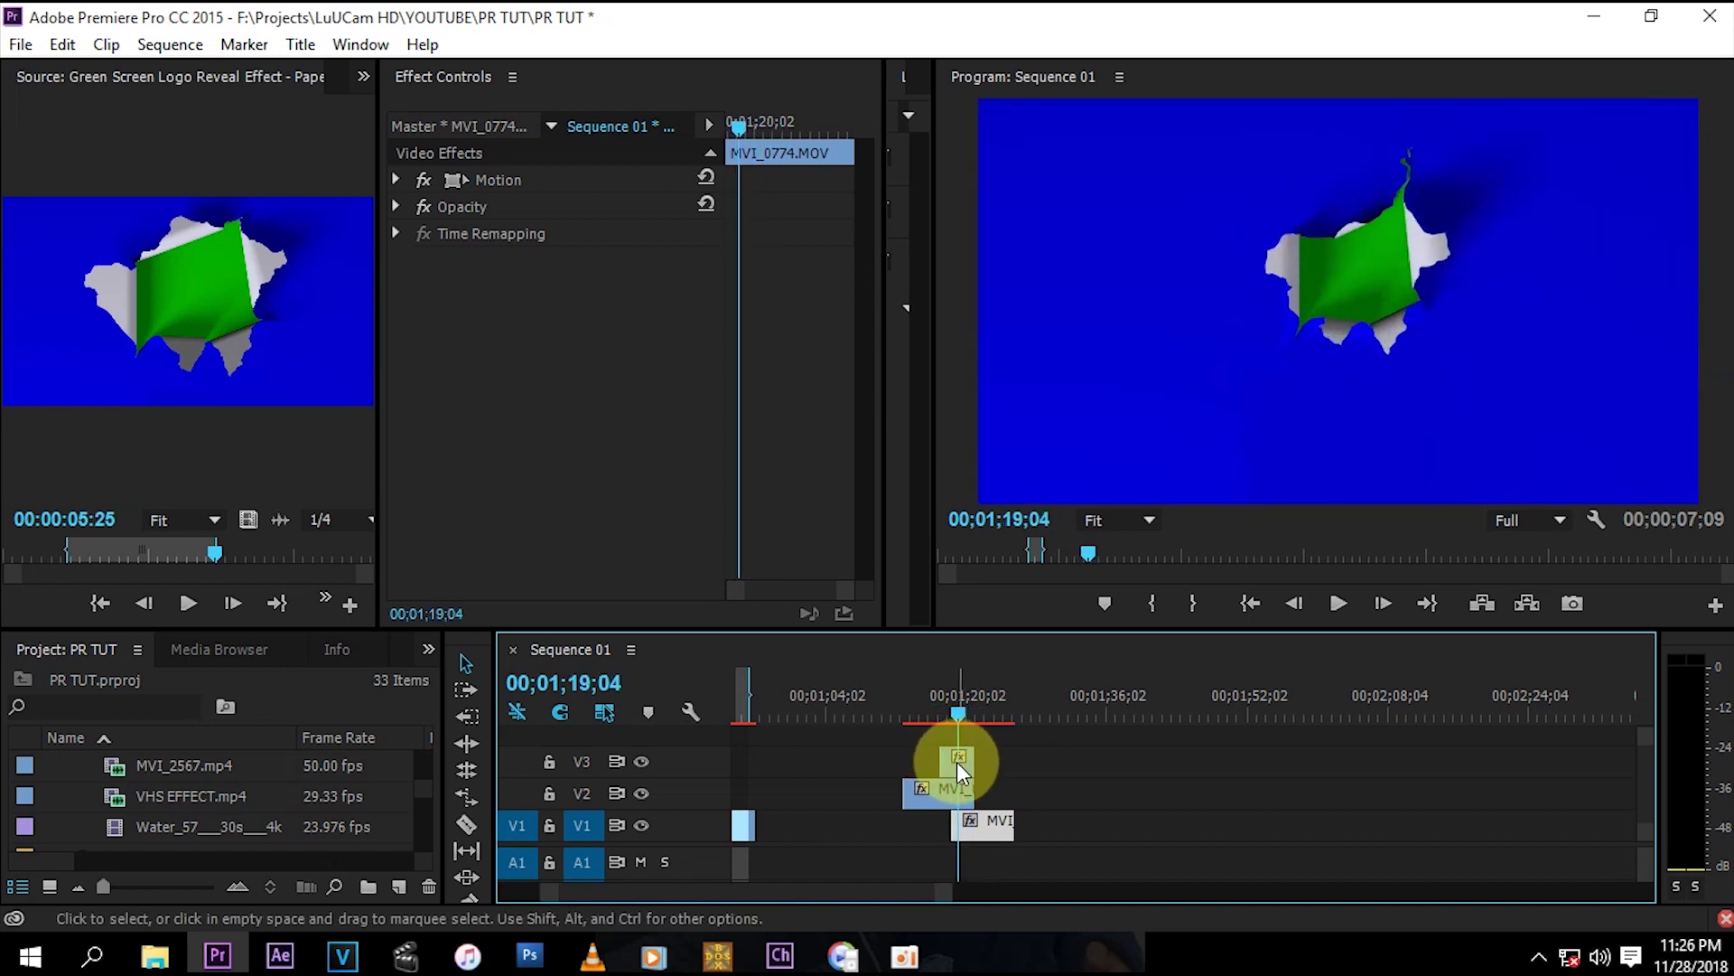
# Step: Set the Green Screen tear clip's speed to 300% via Speed/Duration
pyautogui.click(954, 764)
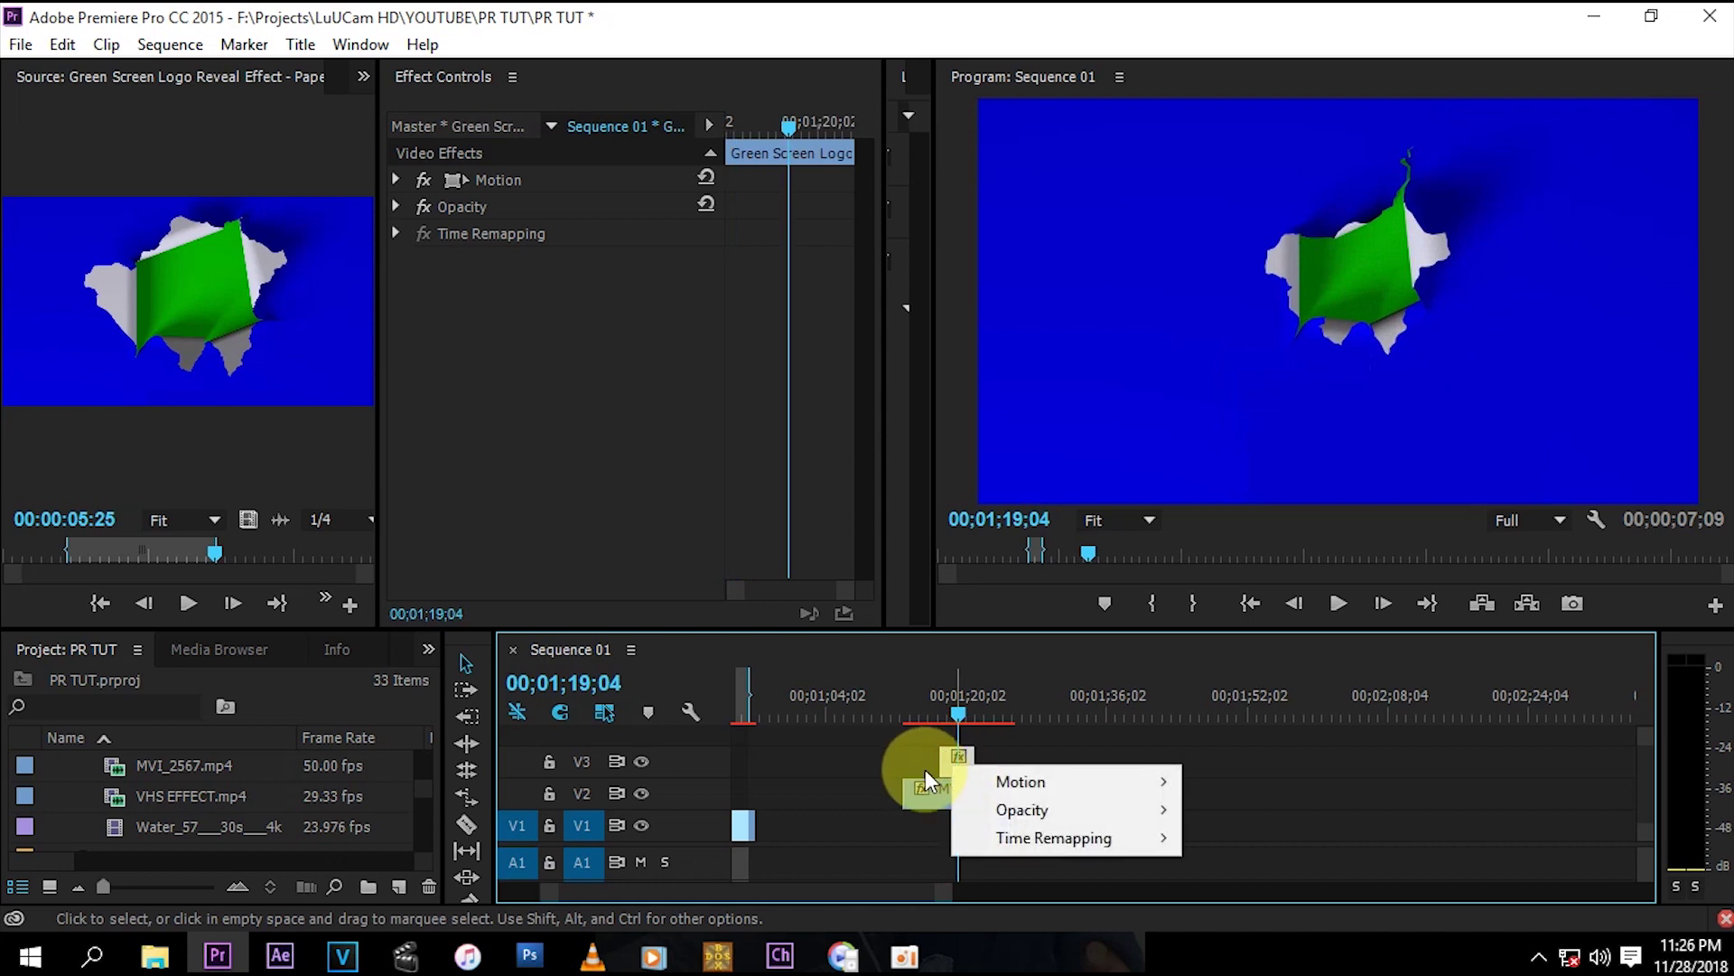
pyautogui.click(948, 767)
pyautogui.moveTo(941, 895); pyautogui.dragTo(818, 930)
pyautogui.click(1170, 766)
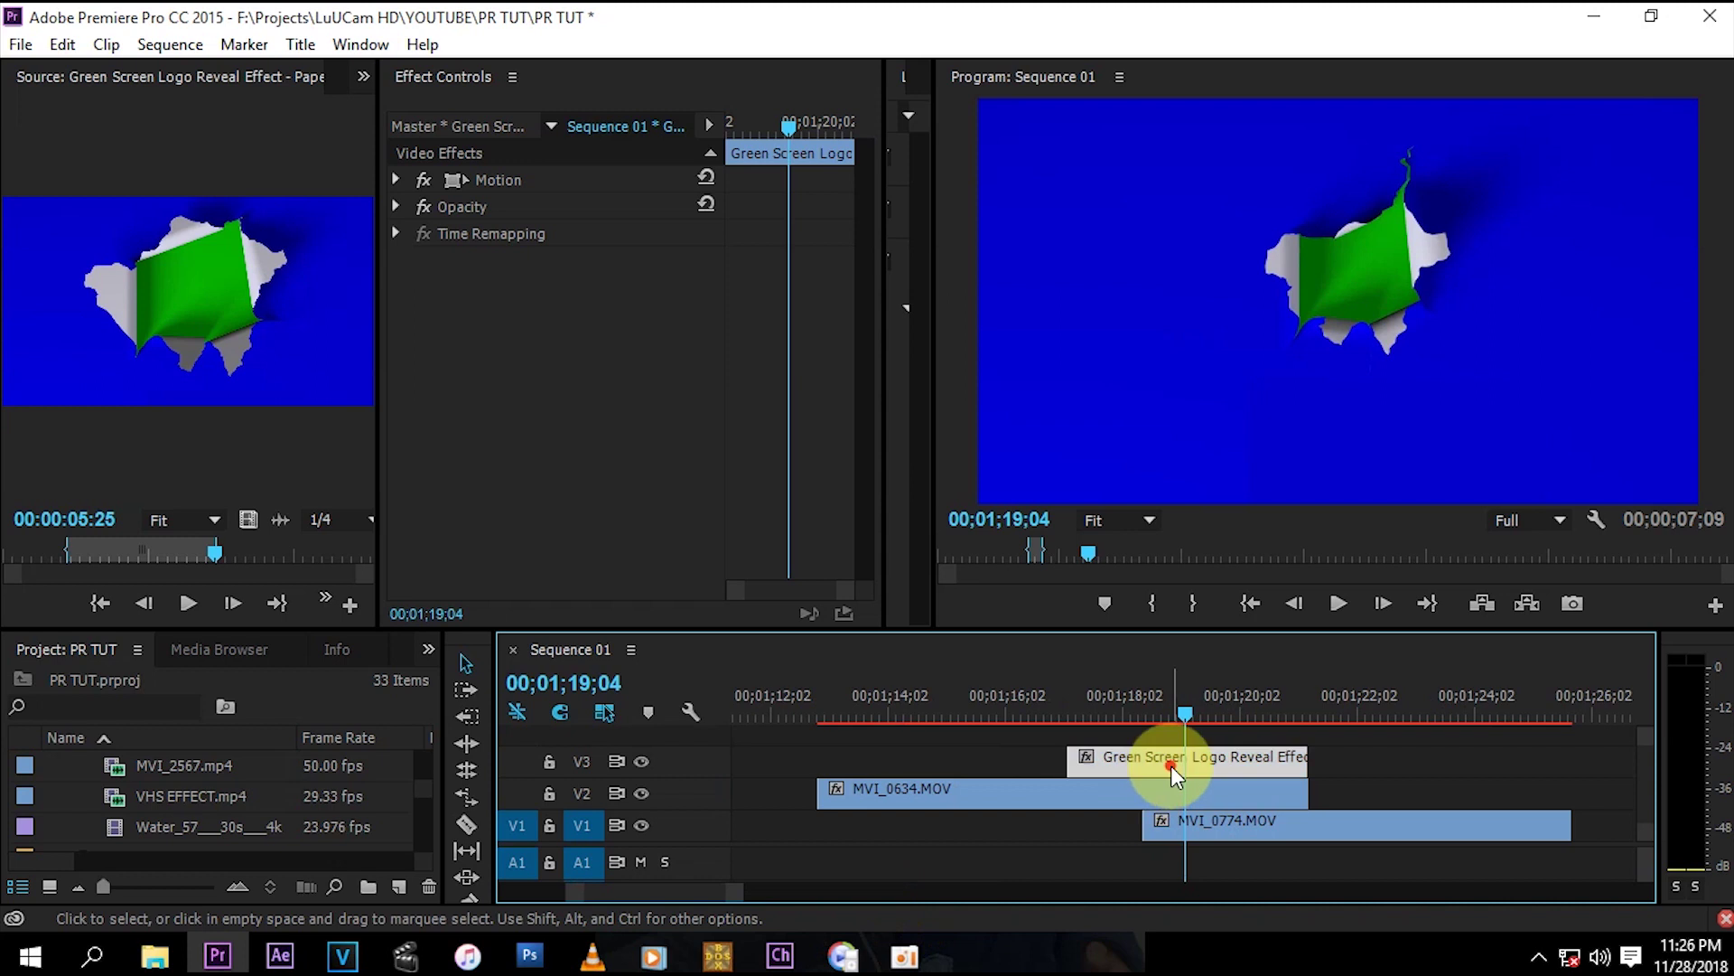
pyautogui.rightClick(1172, 768)
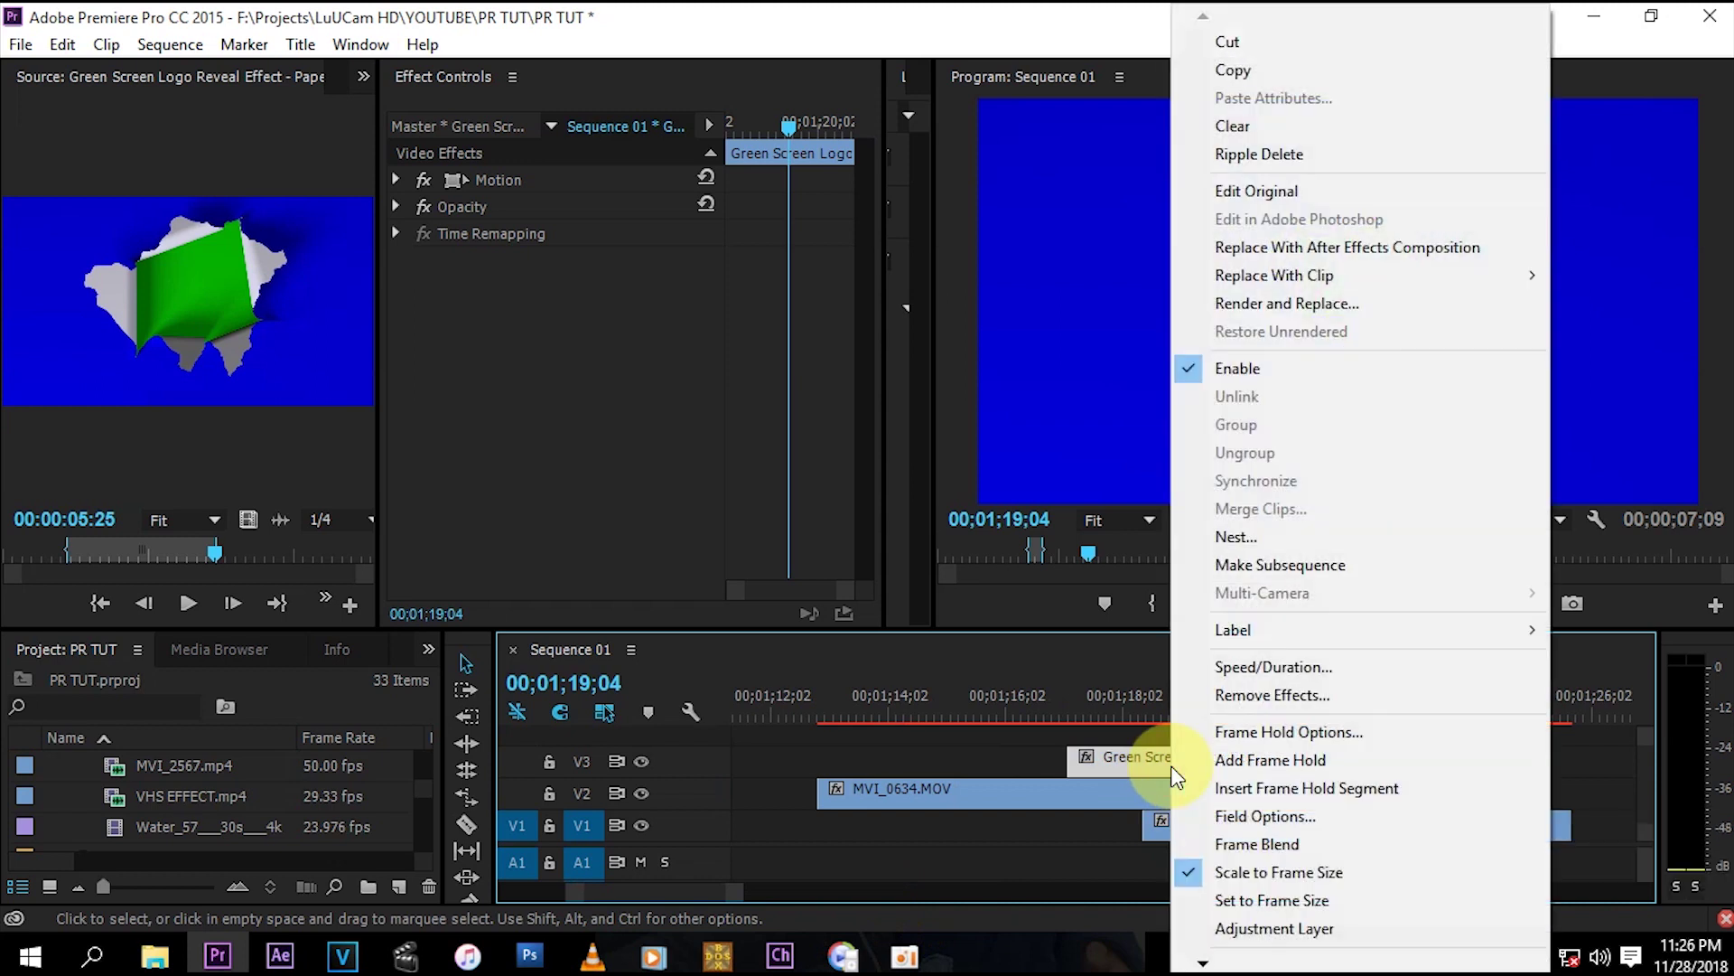
pyautogui.click(1250, 668)
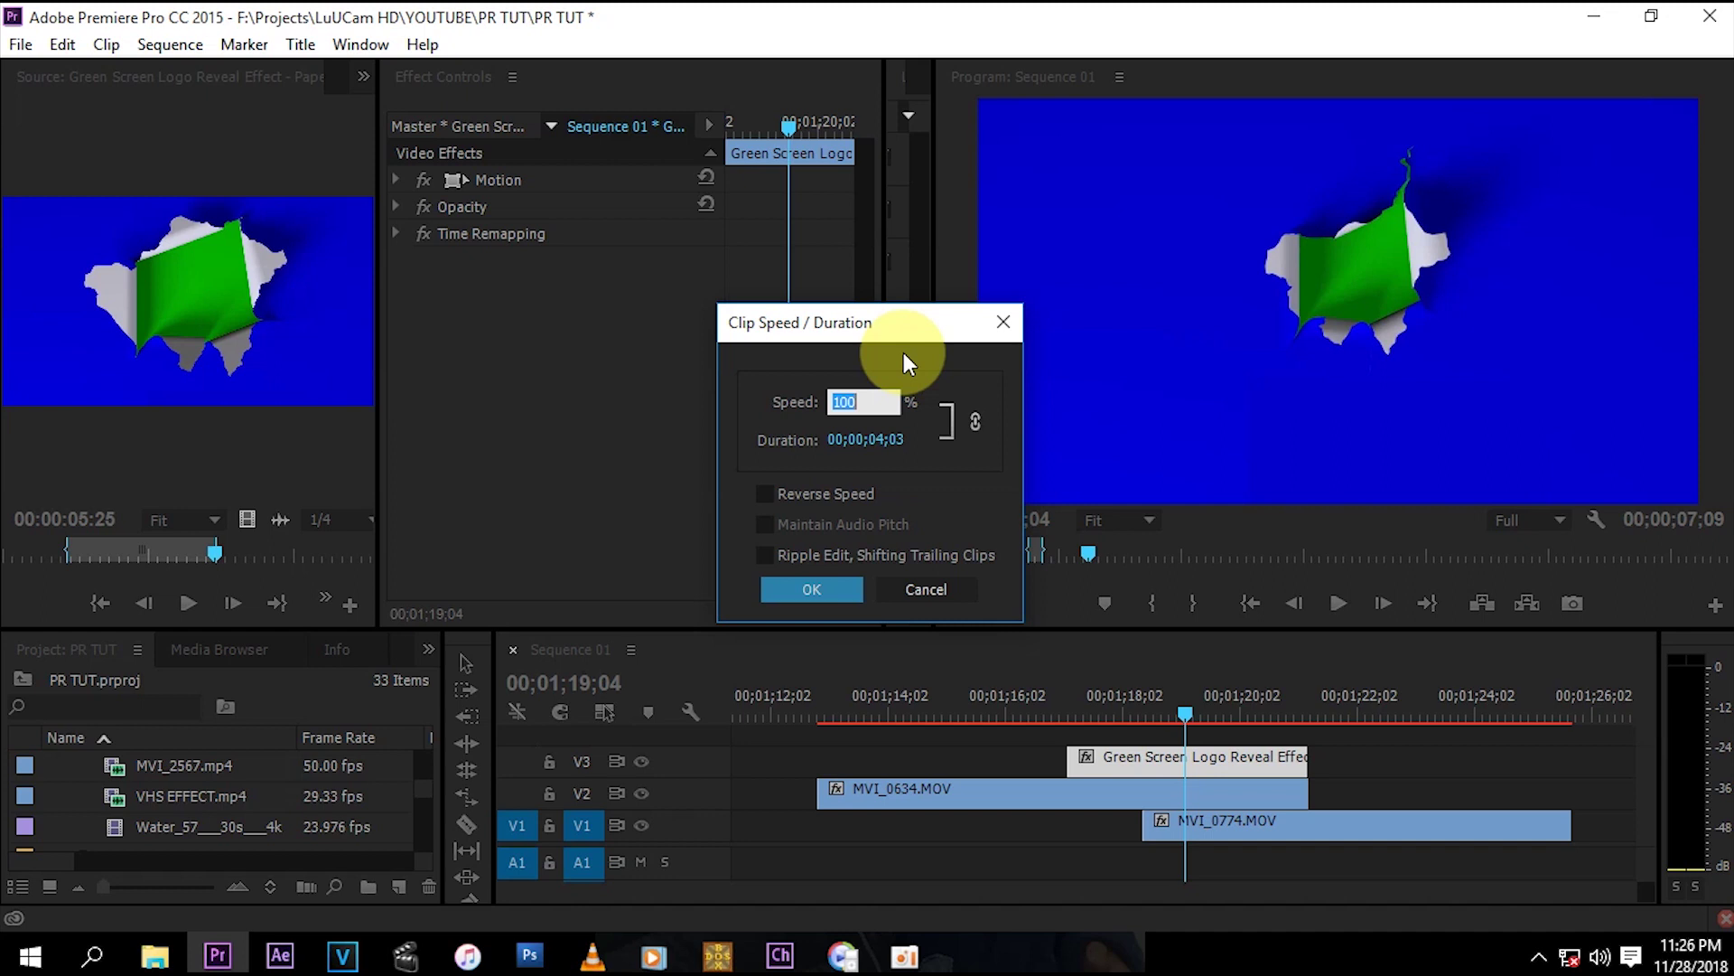
pyautogui.write('300')
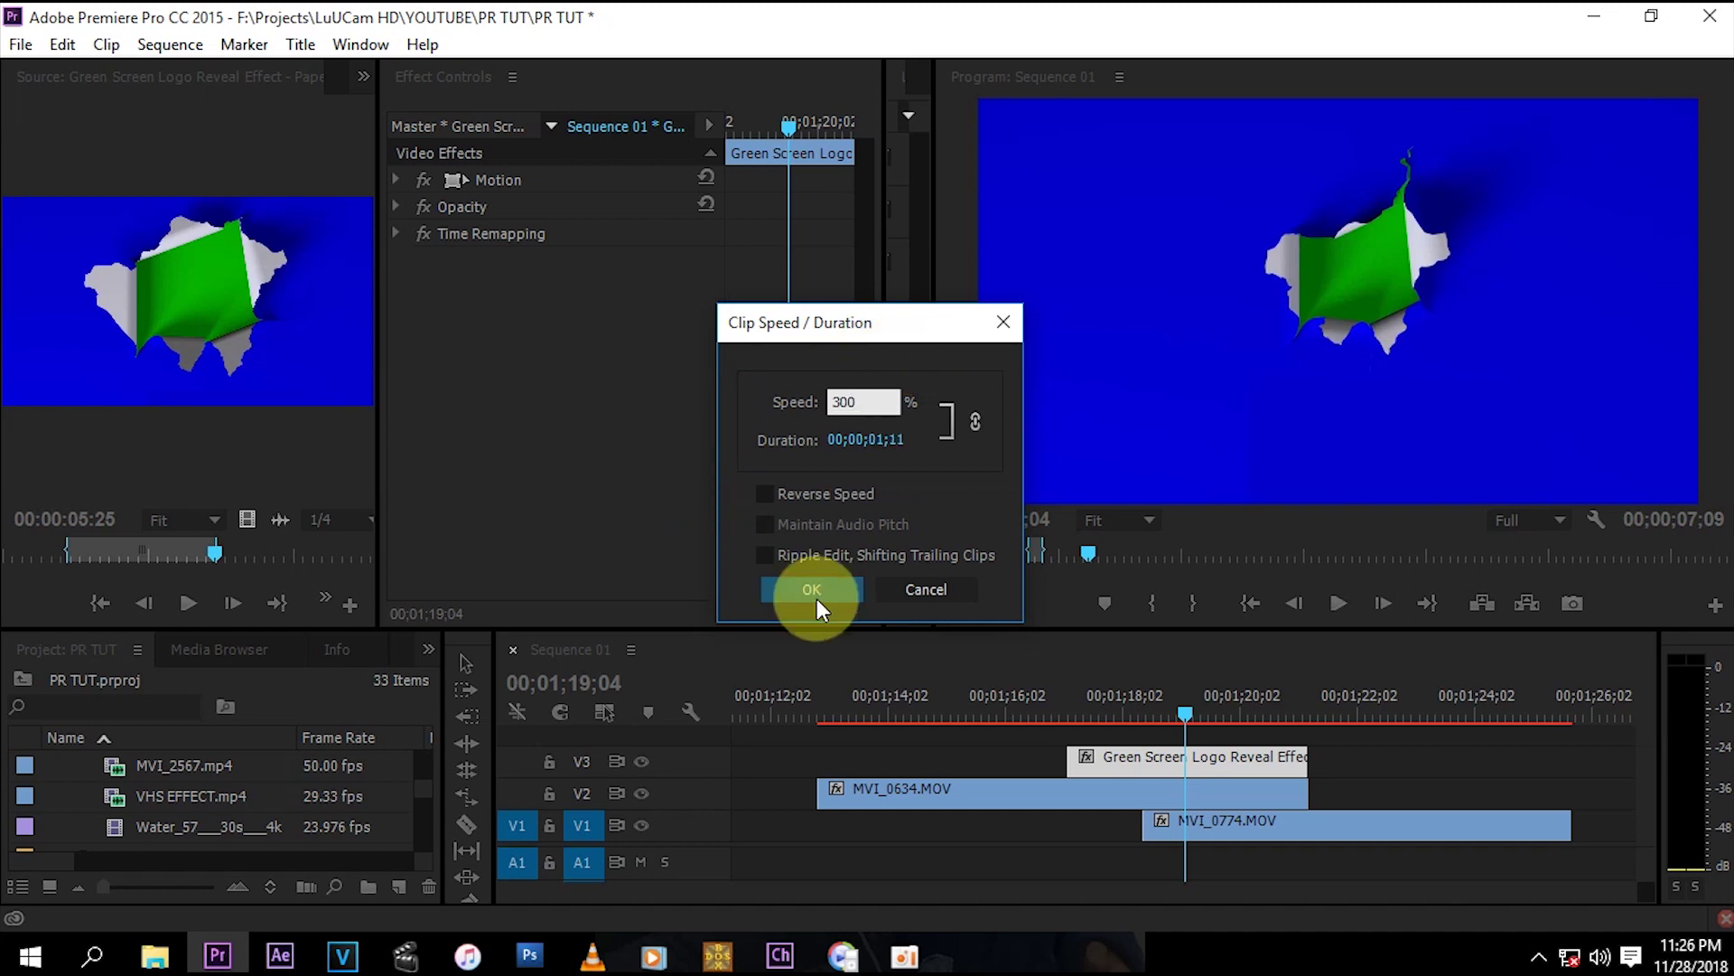
pyautogui.click(817, 598)
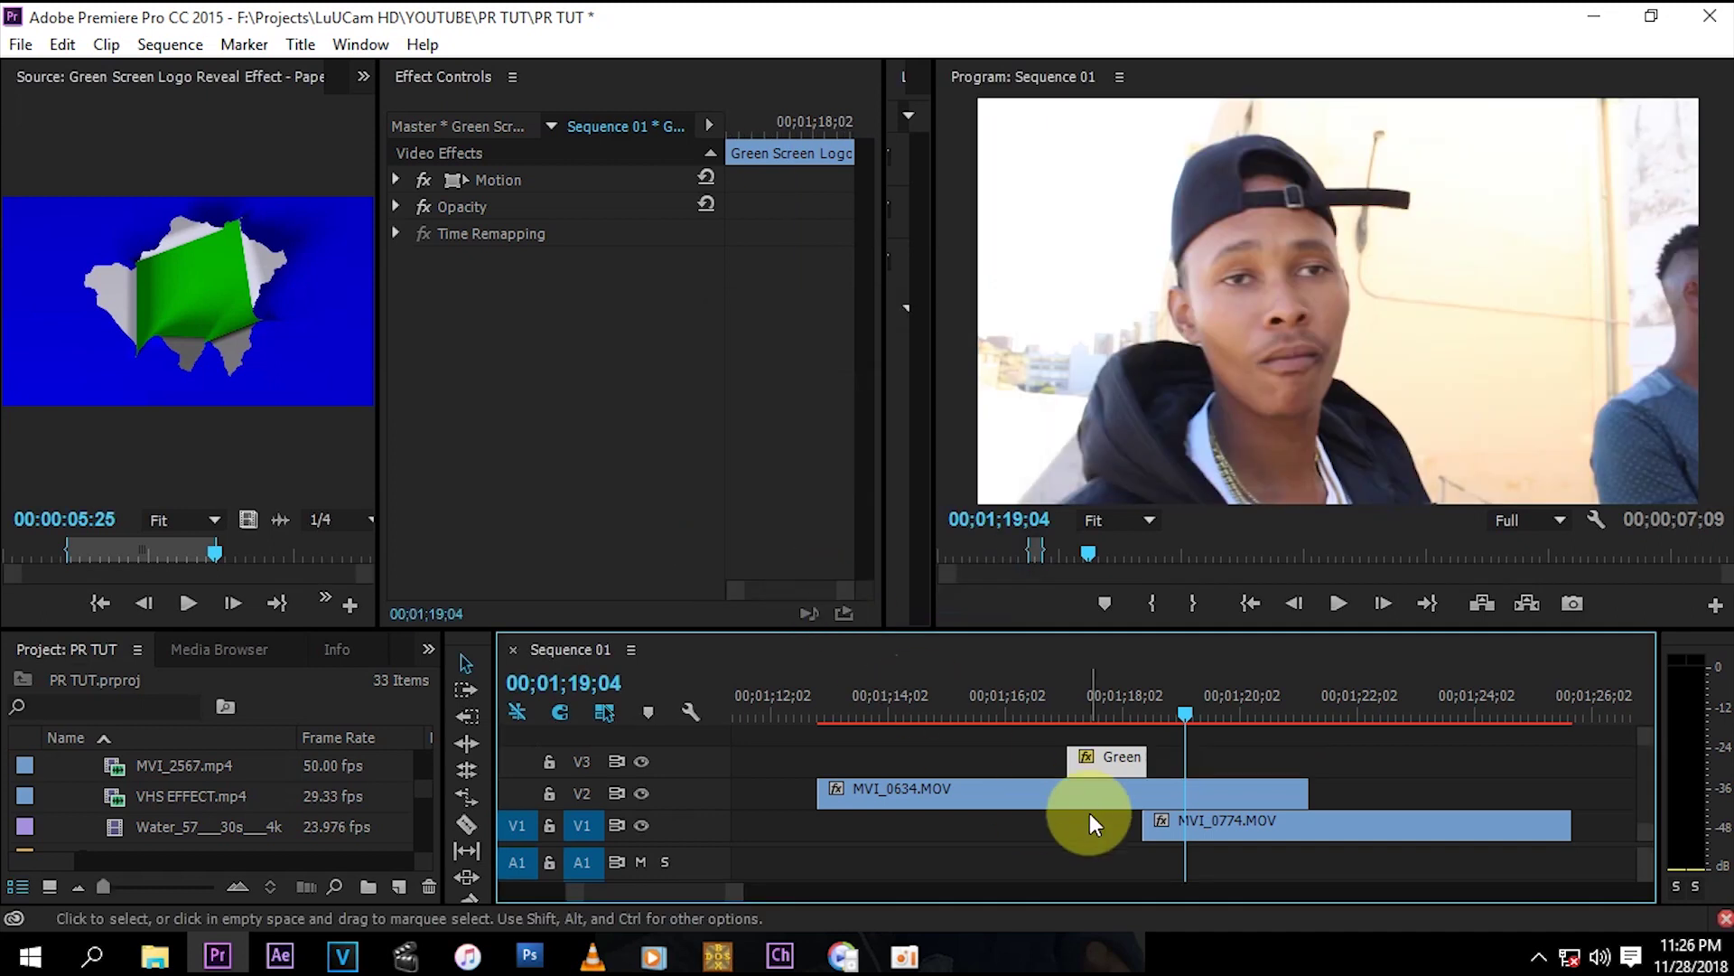
# Step: Slide the shortened tear clip along V3 so it ends with MVI_0634.MOV
pyautogui.click(1114, 768)
pyautogui.moveTo(1113, 768); pyautogui.dragTo(1267, 763)
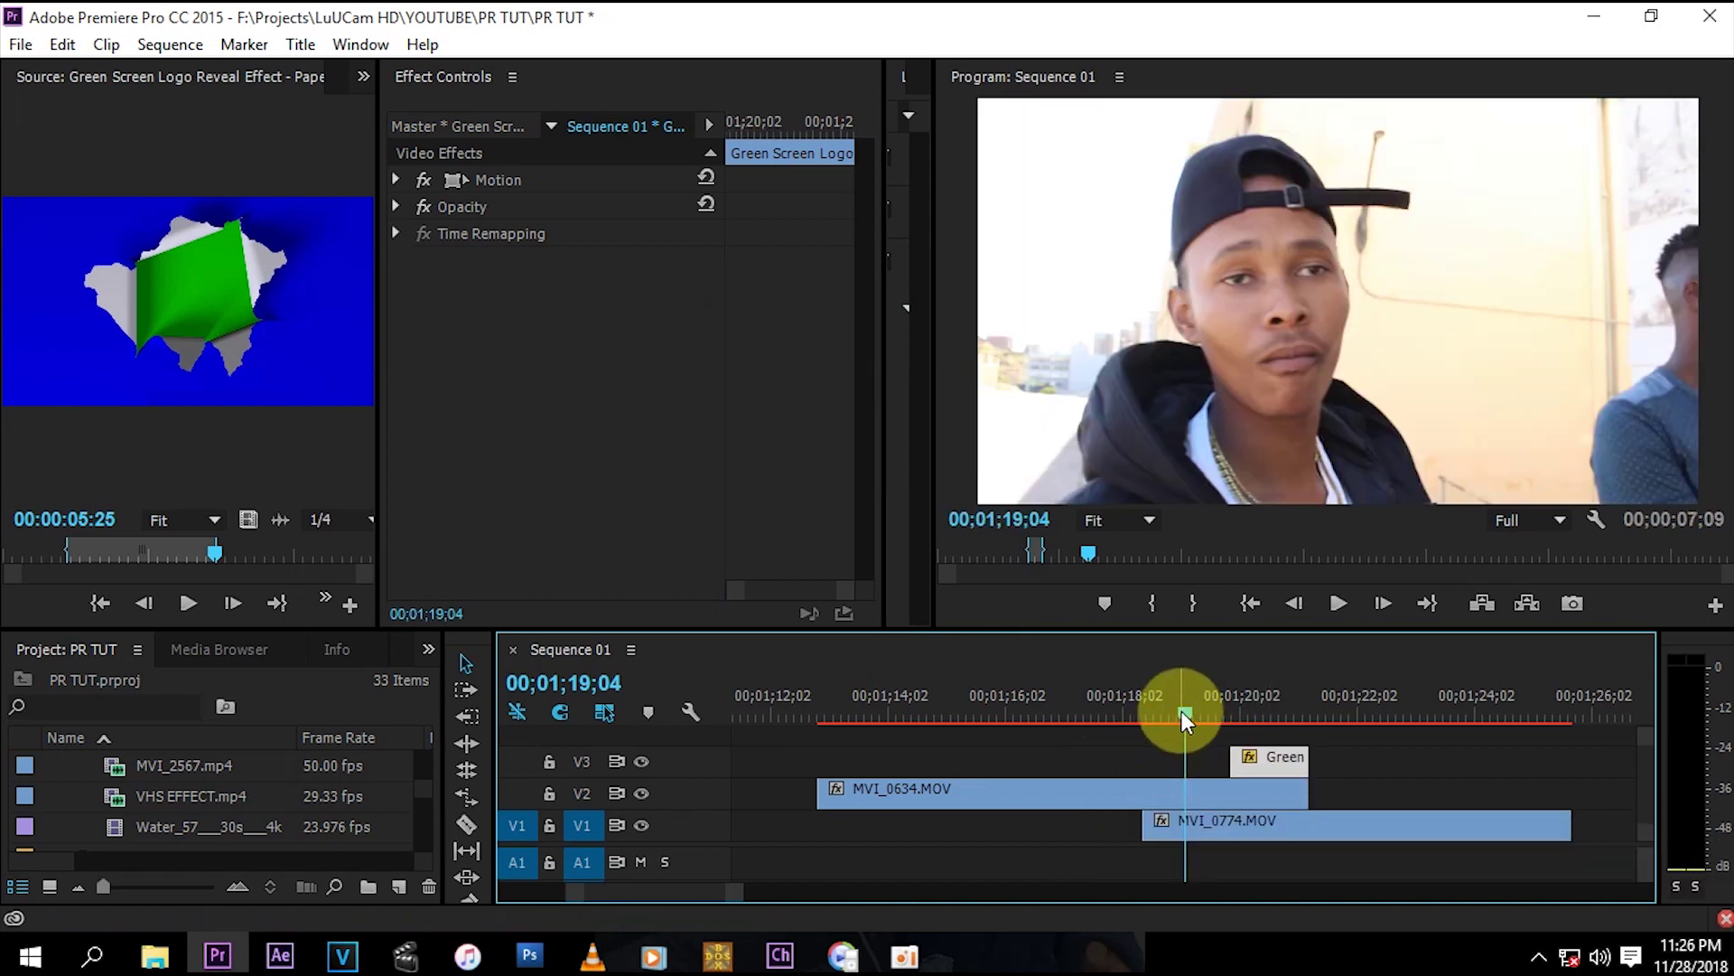
pyautogui.moveTo(1189, 709); pyautogui.dragTo(1255, 772)
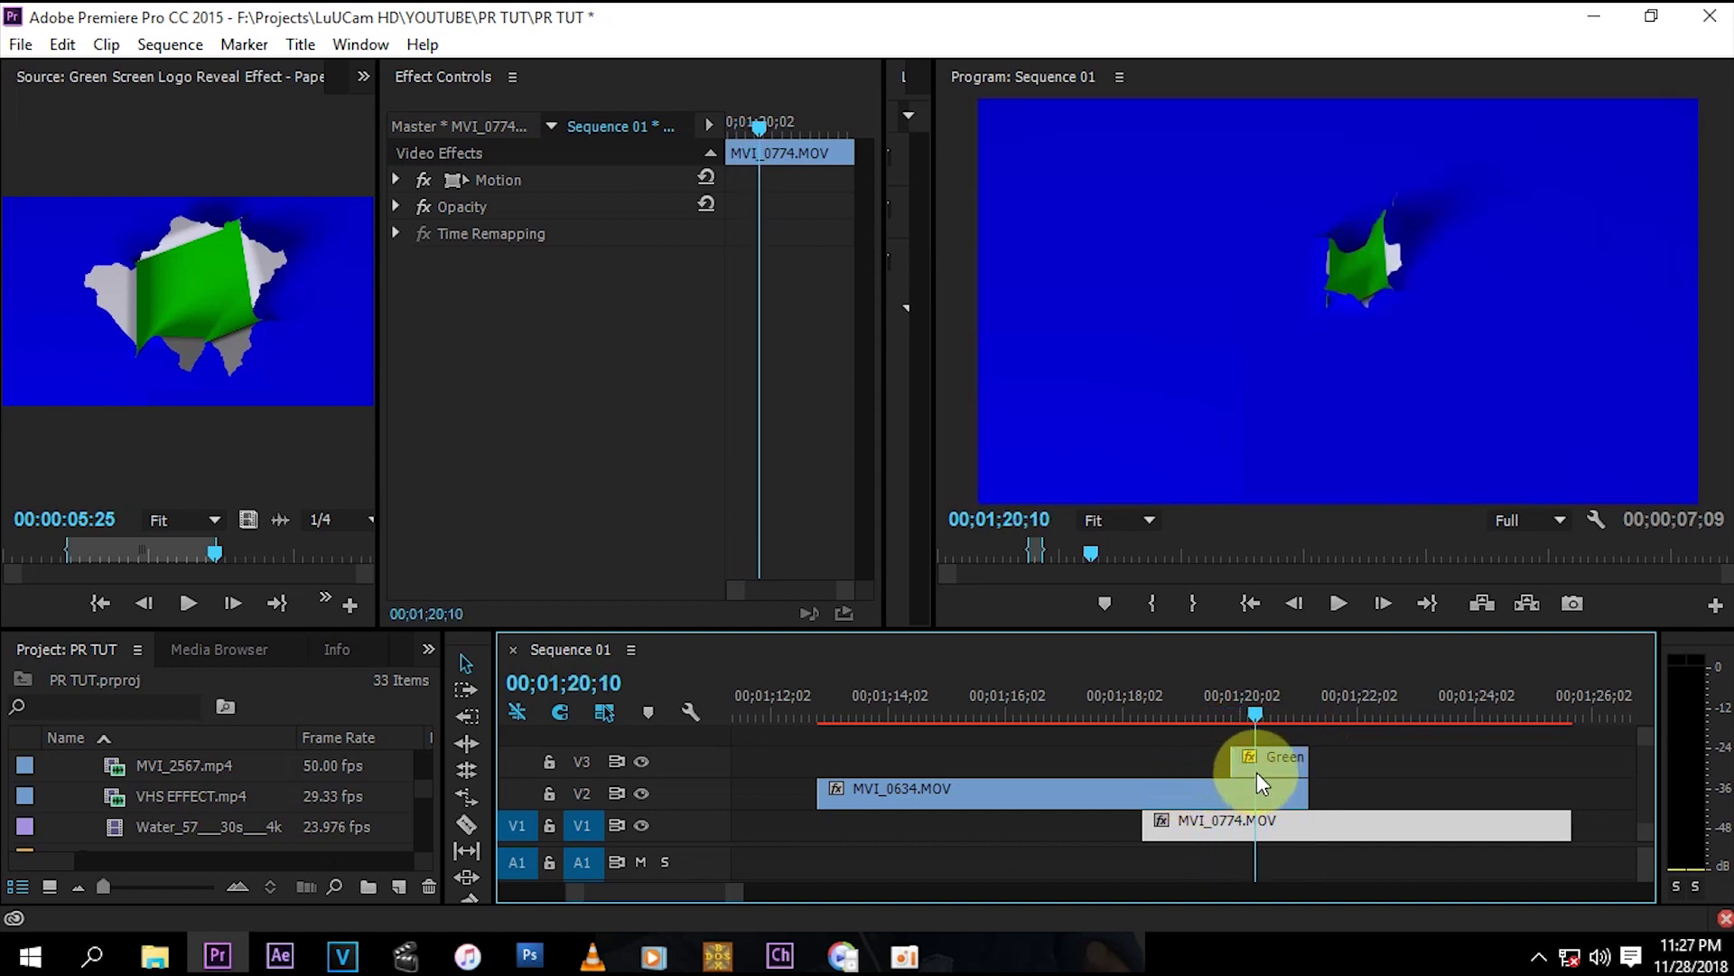
# Step: Apply Keying > Color Key from the Effects panel to the Green Screen tear clip on V3
pyautogui.click(1281, 757)
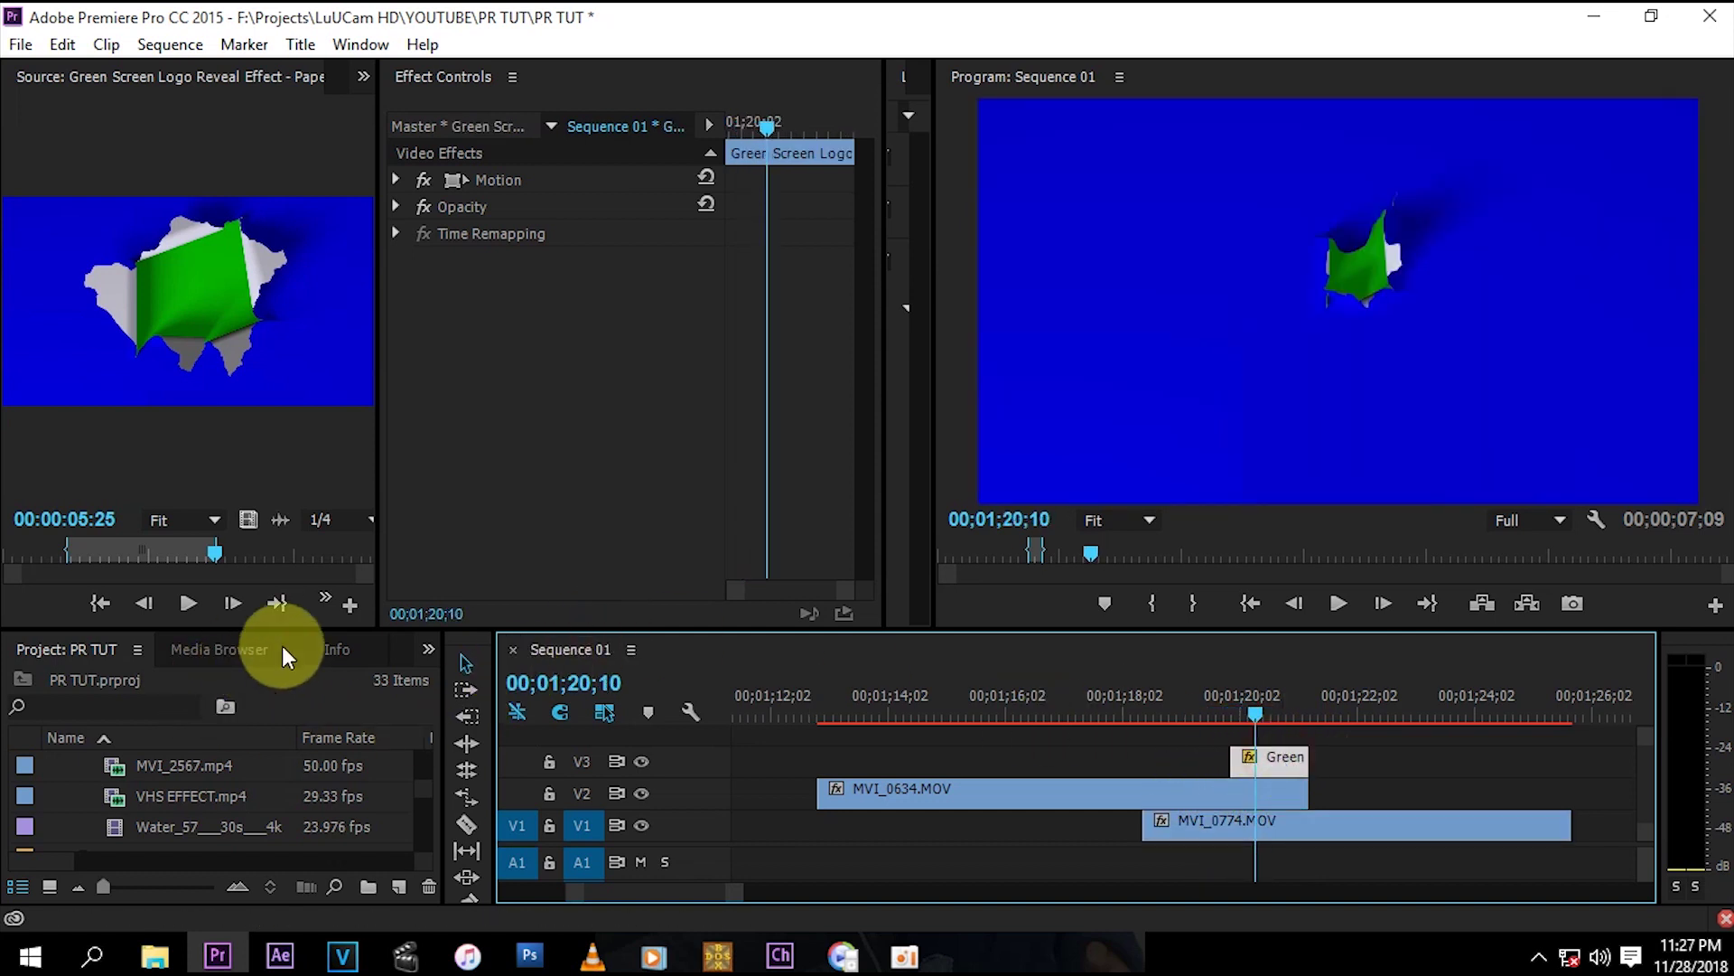
pyautogui.click(430, 657)
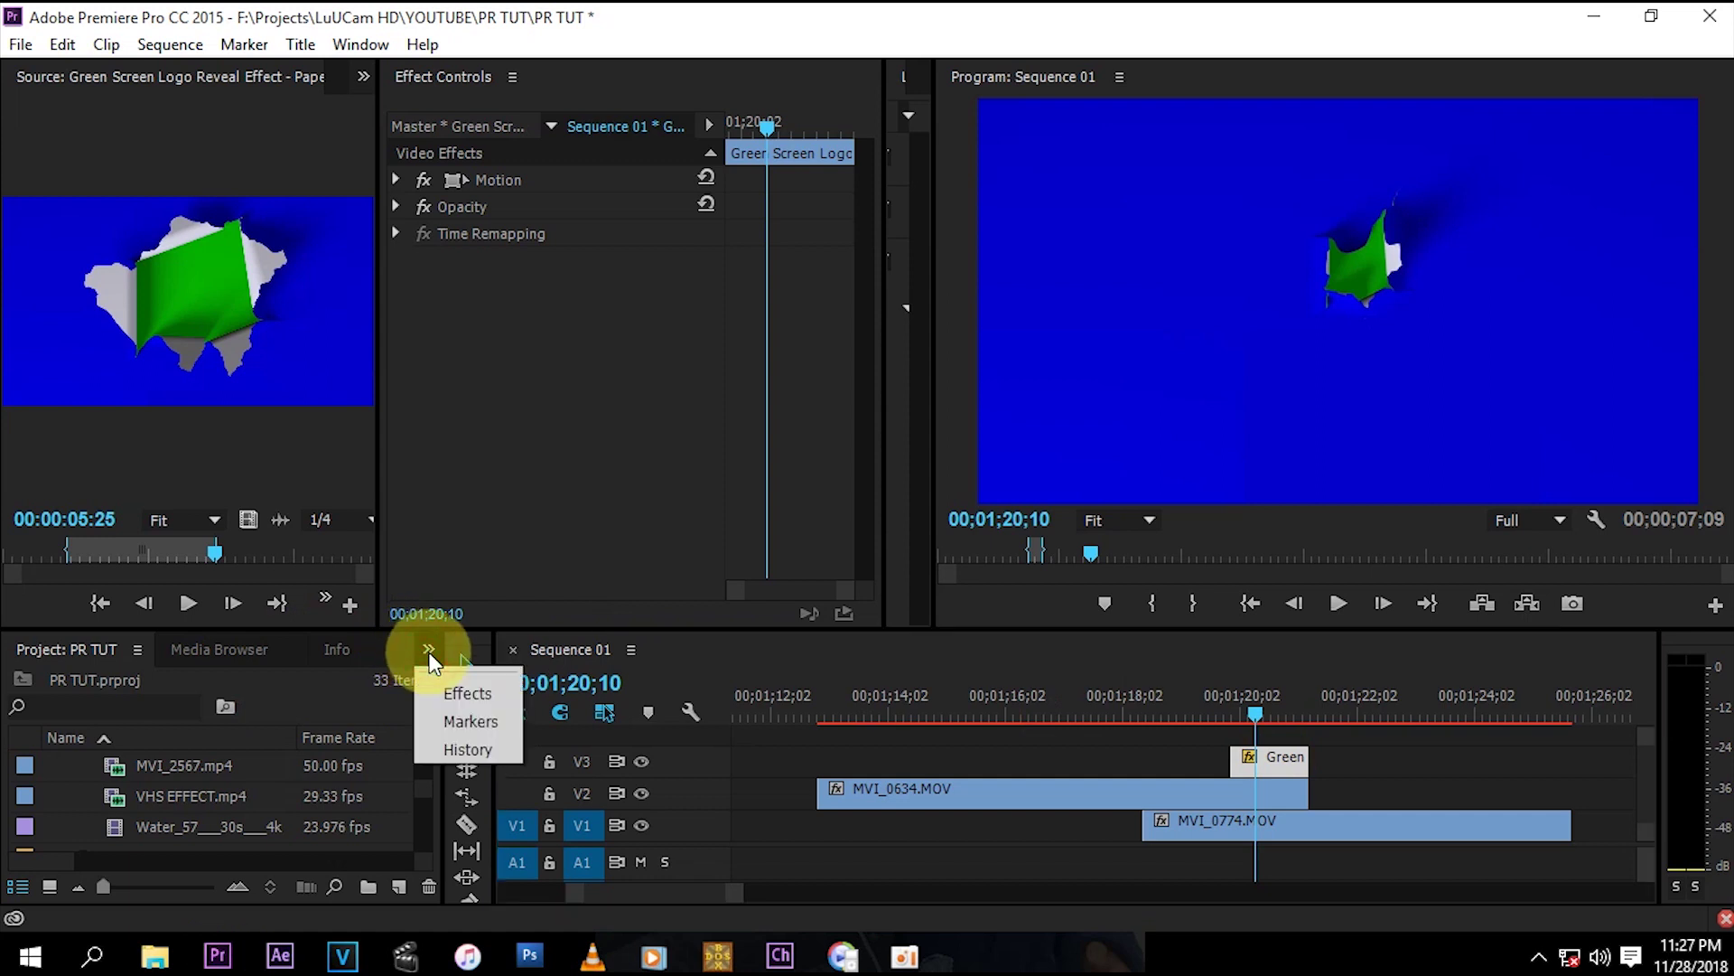
pyautogui.click(456, 692)
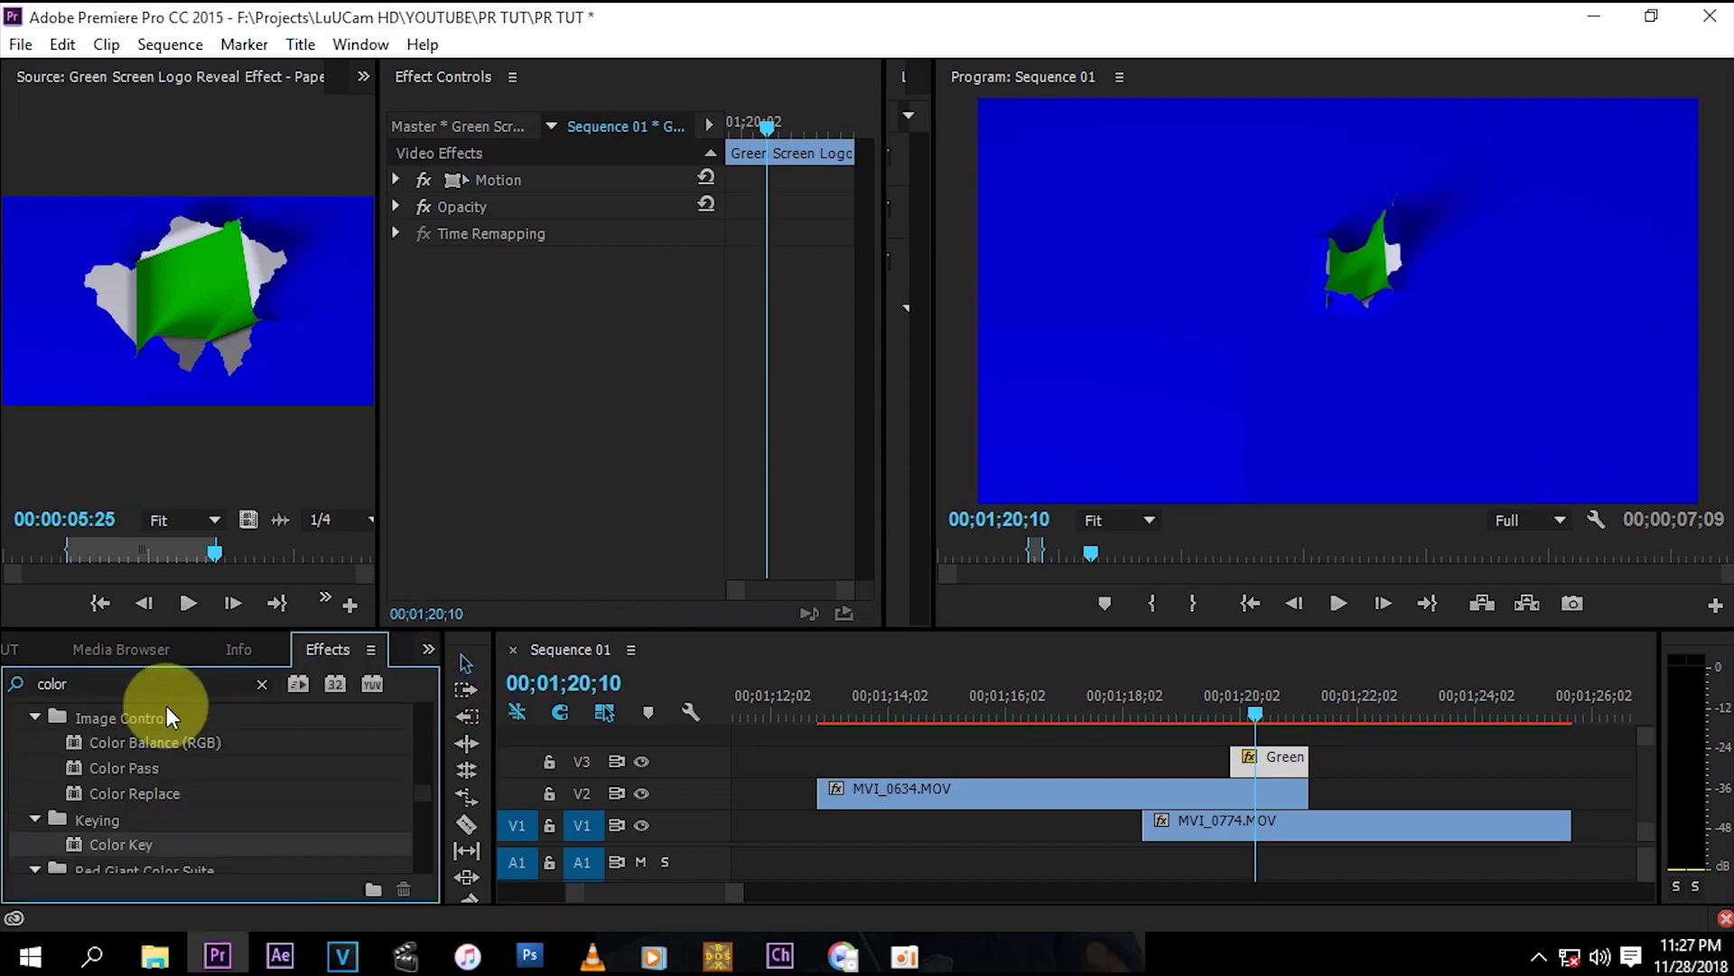
pyautogui.click(41, 684)
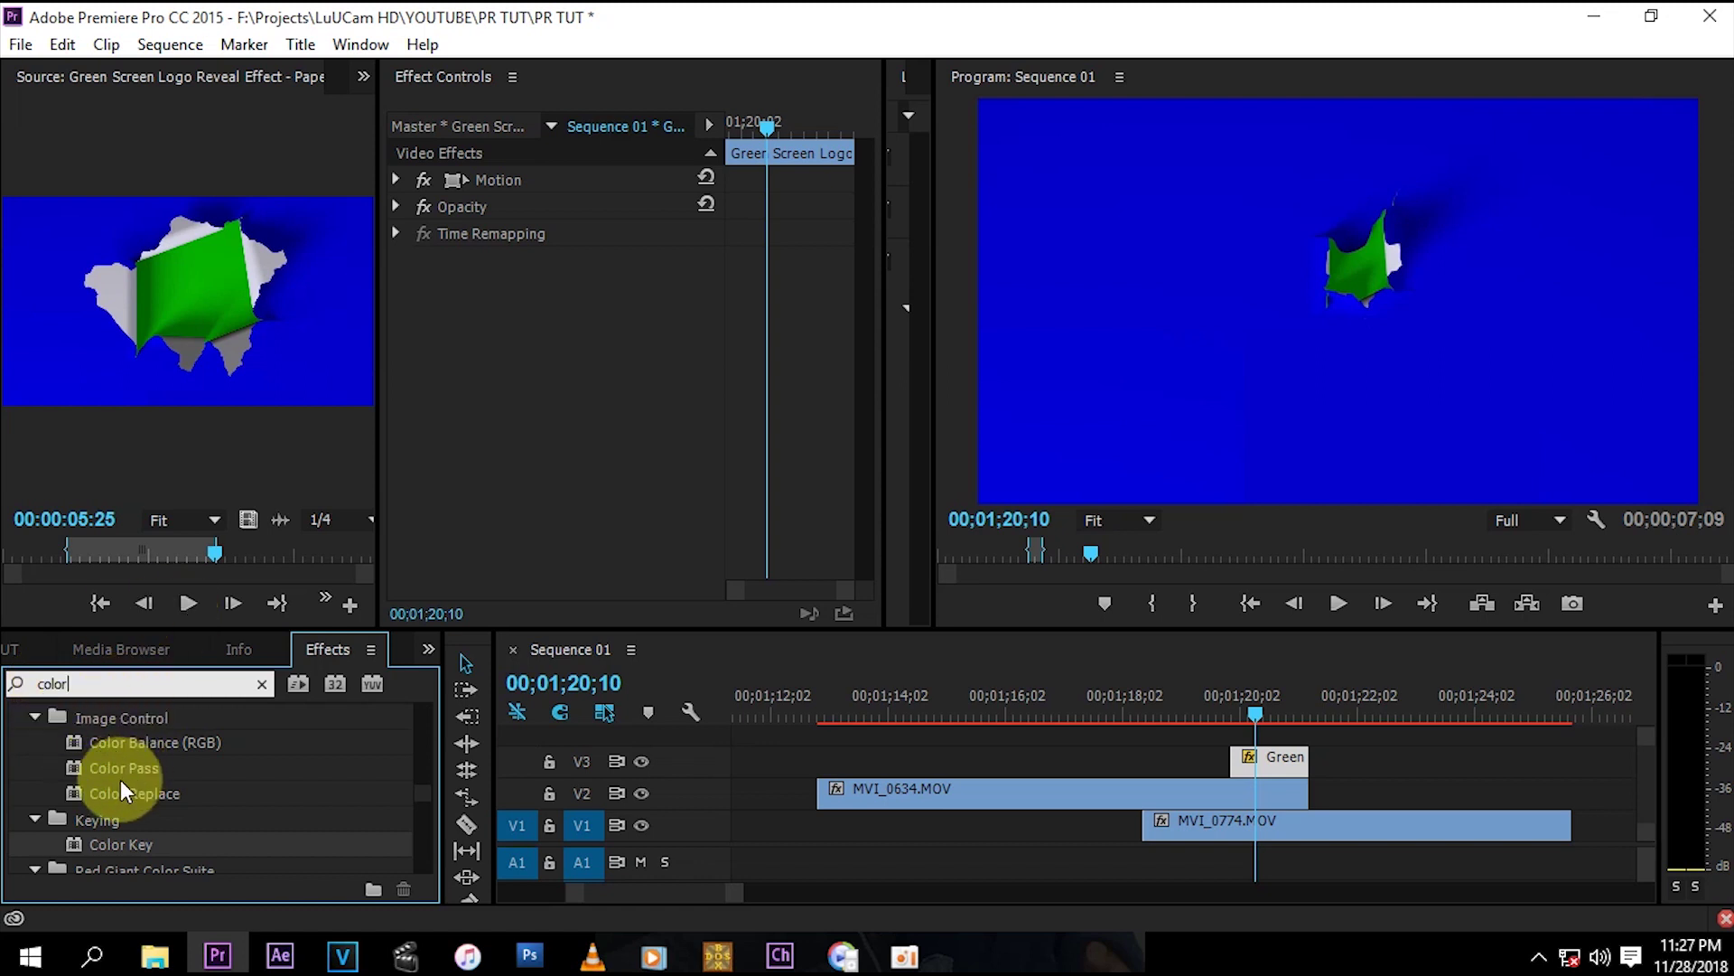
pyautogui.moveTo(80, 832); pyautogui.dragTo(1269, 763)
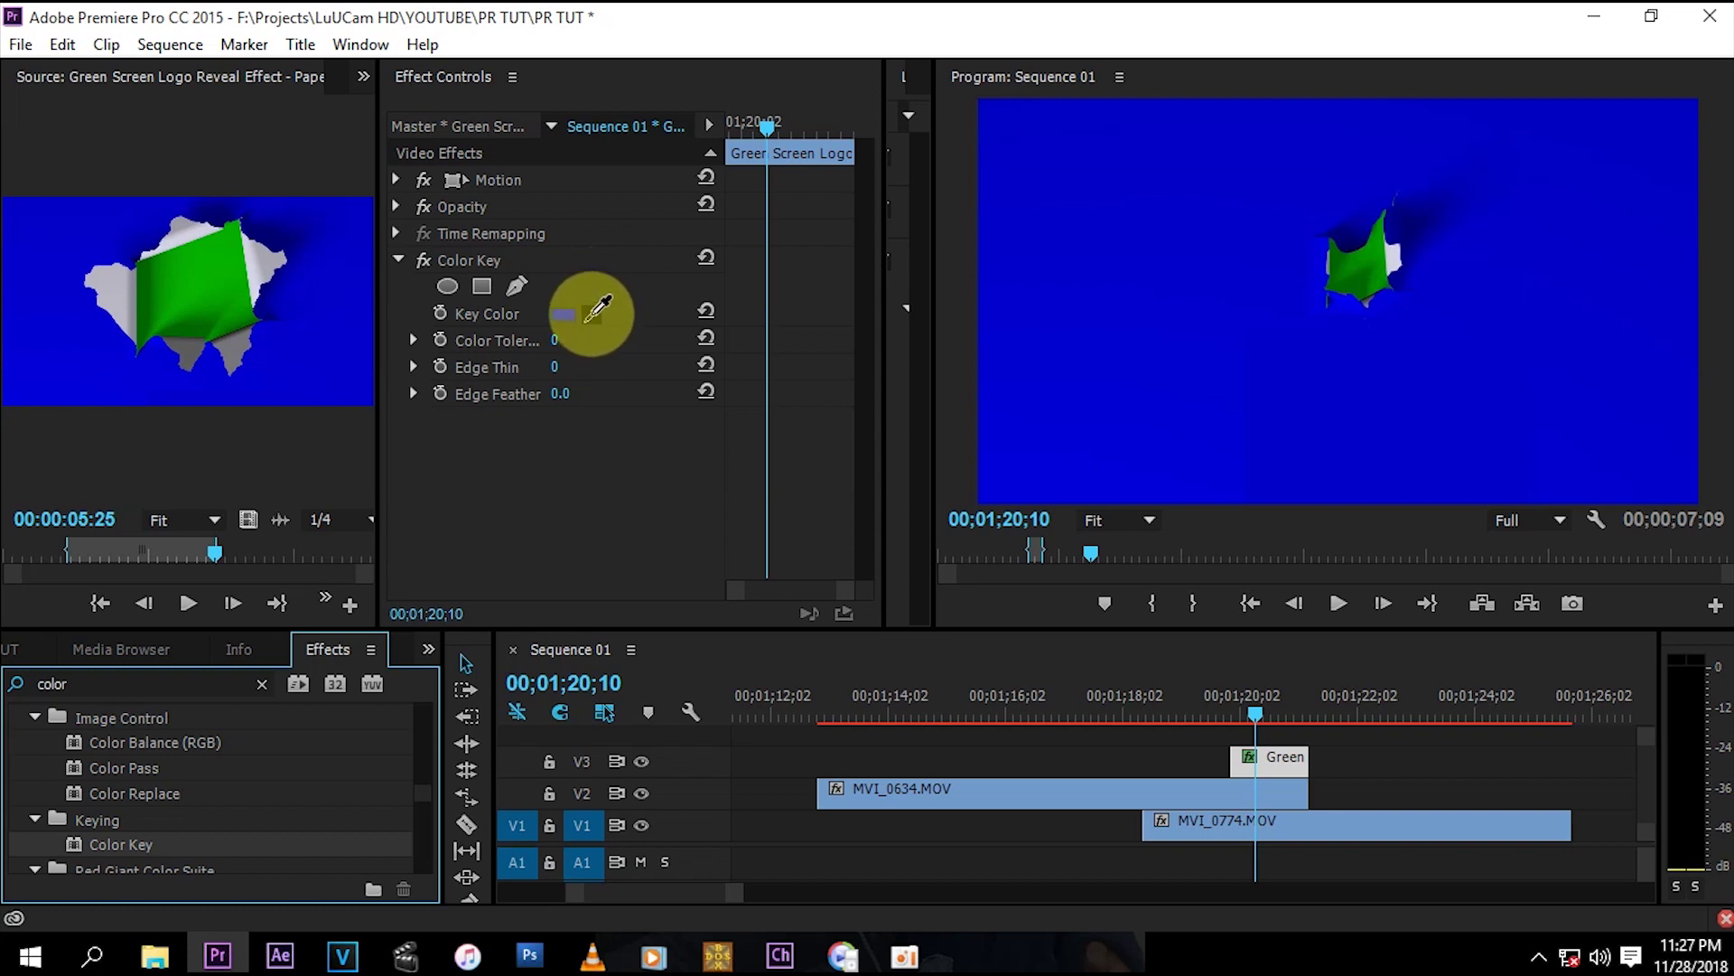
# Step: Sample the blue background as Key Color and set Color Tolerance to 149
pyautogui.moveTo(596, 312); pyautogui.dragTo(1186, 214)
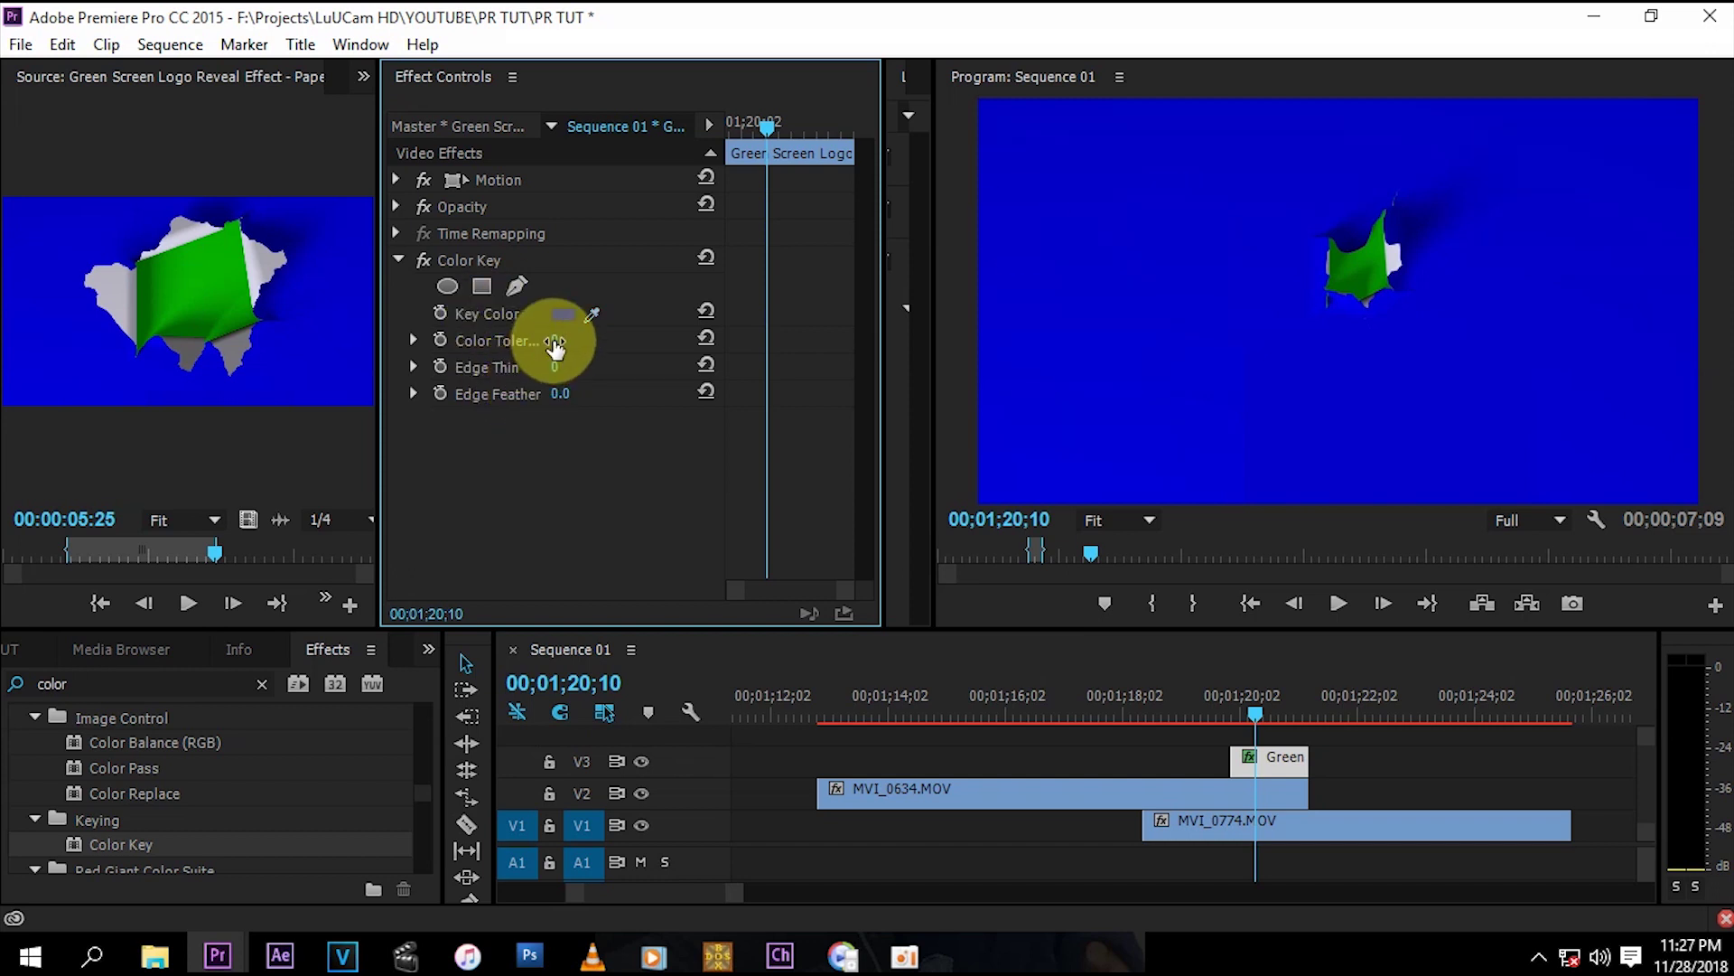
pyautogui.moveTo(554, 341)
pyautogui.mouseDown()
pyautogui.moveTo(626, 341)
pyautogui.moveTo(581, 329)
pyautogui.moveTo(560, 351)
pyautogui.moveTo(582, 350)
pyautogui.mouseUp()
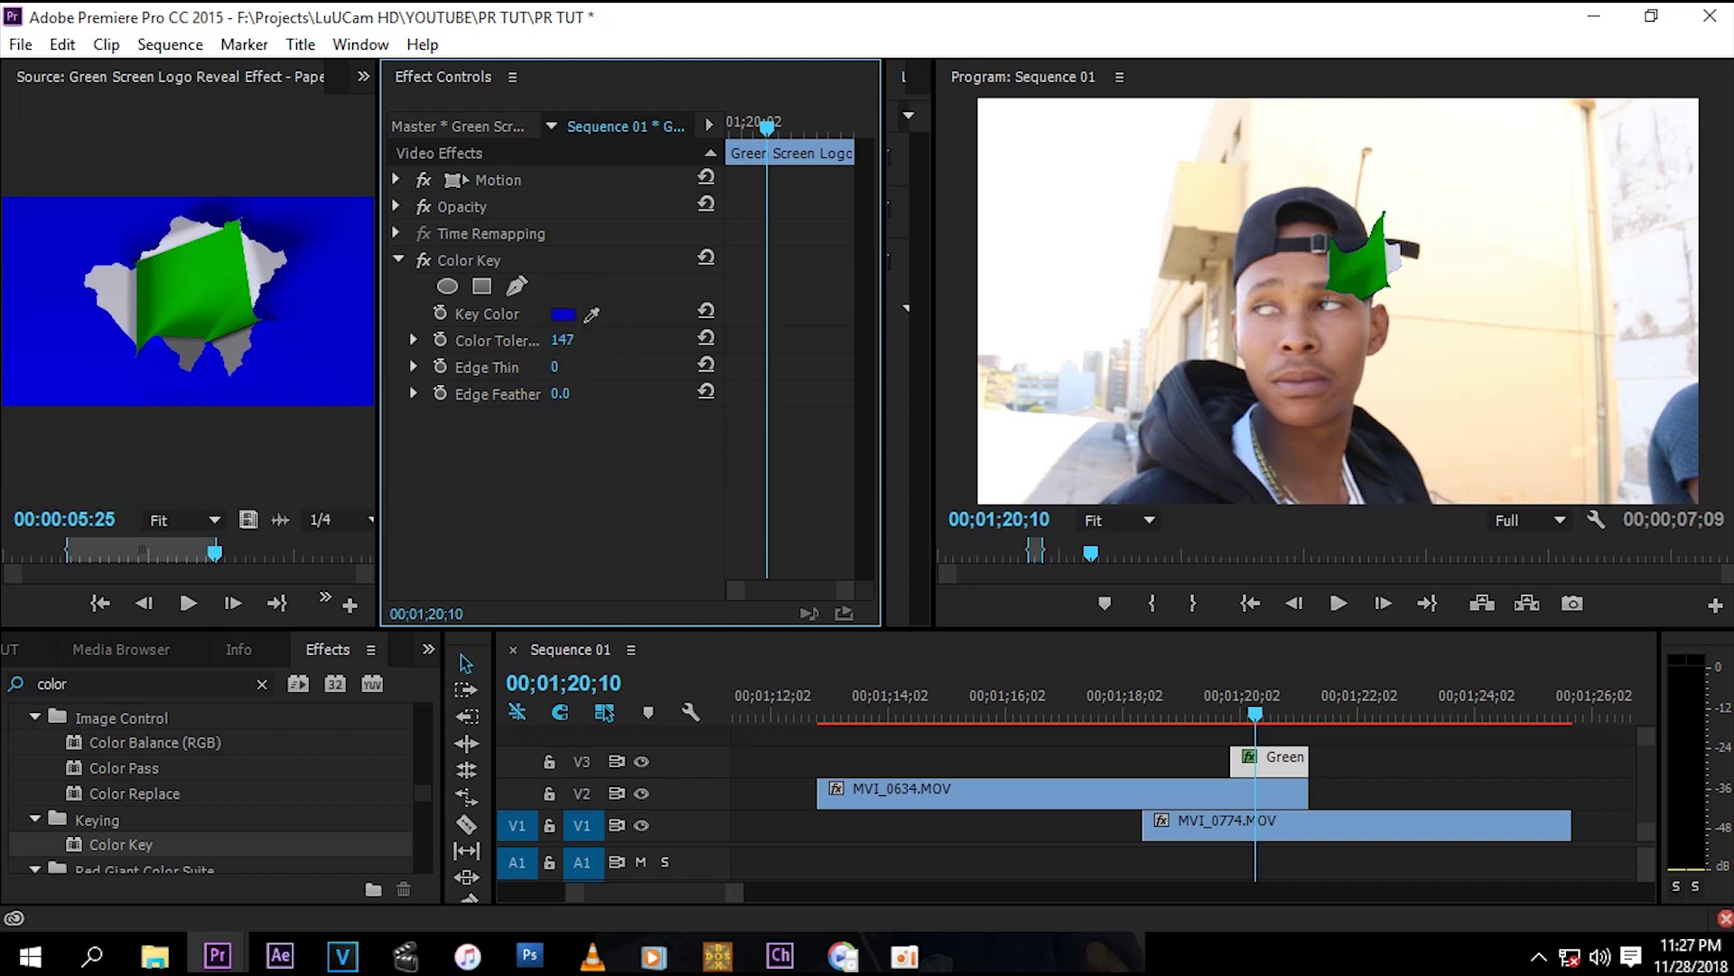
pyautogui.moveTo(582, 350); pyautogui.dragTo(585, 342)
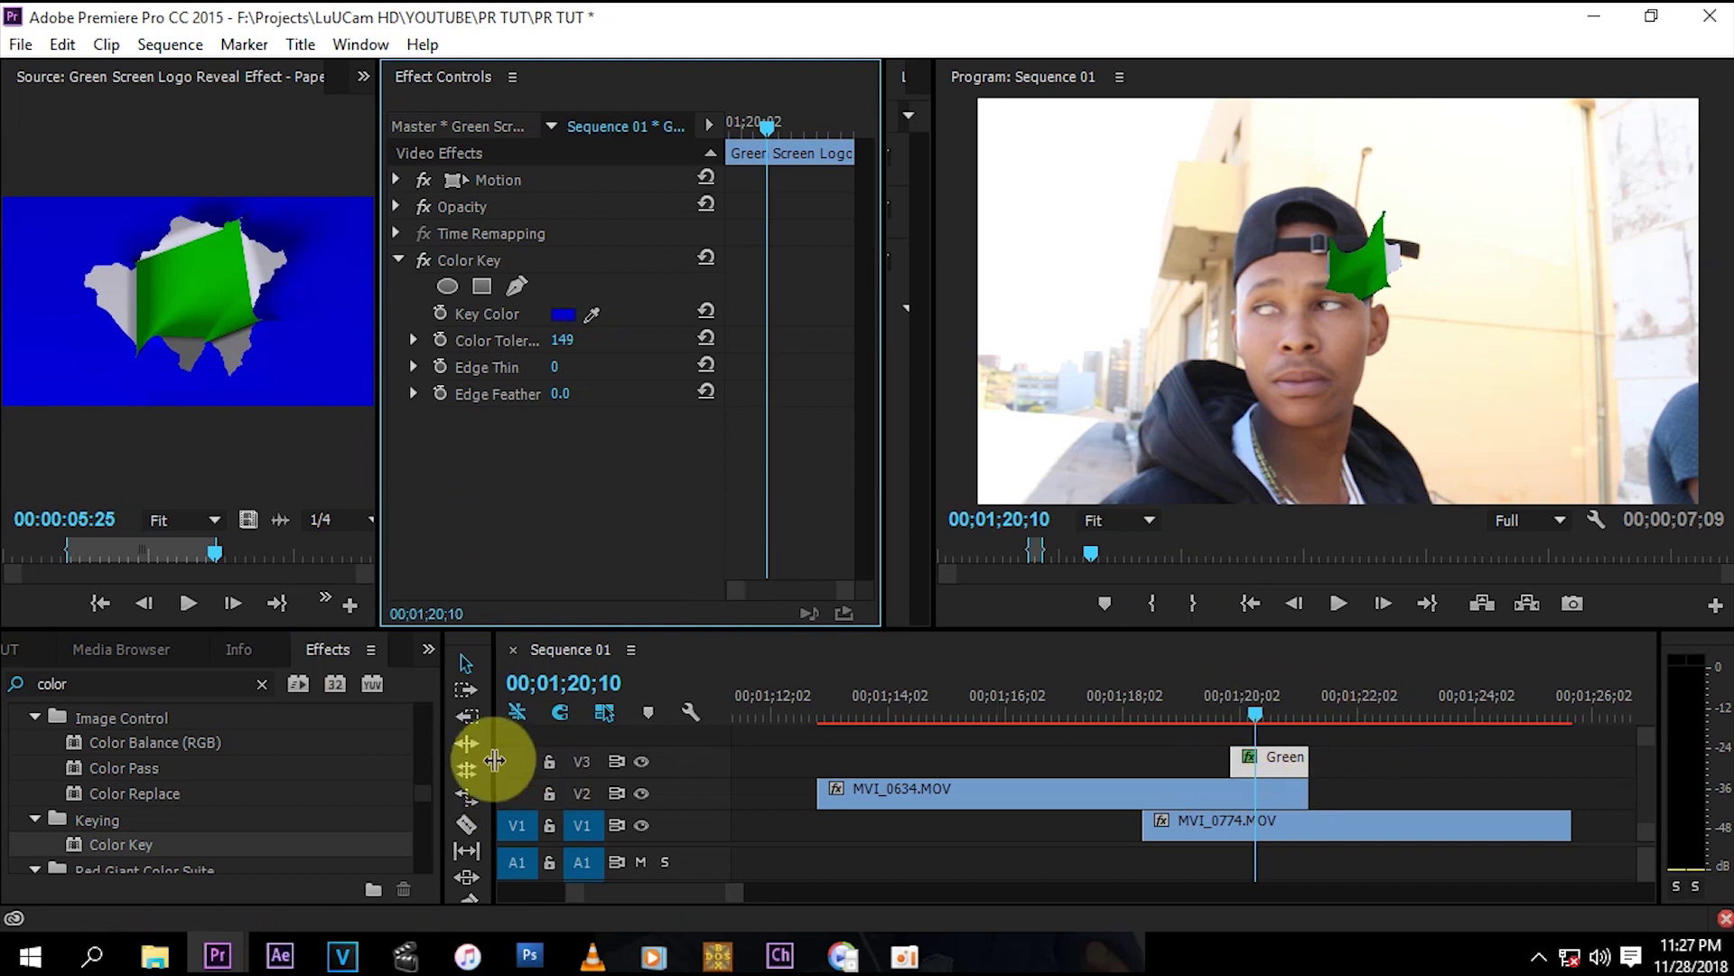
# Step: Split MVI_0634.MOV on V2 at the playhead with the Razor tool
pyautogui.click(466, 824)
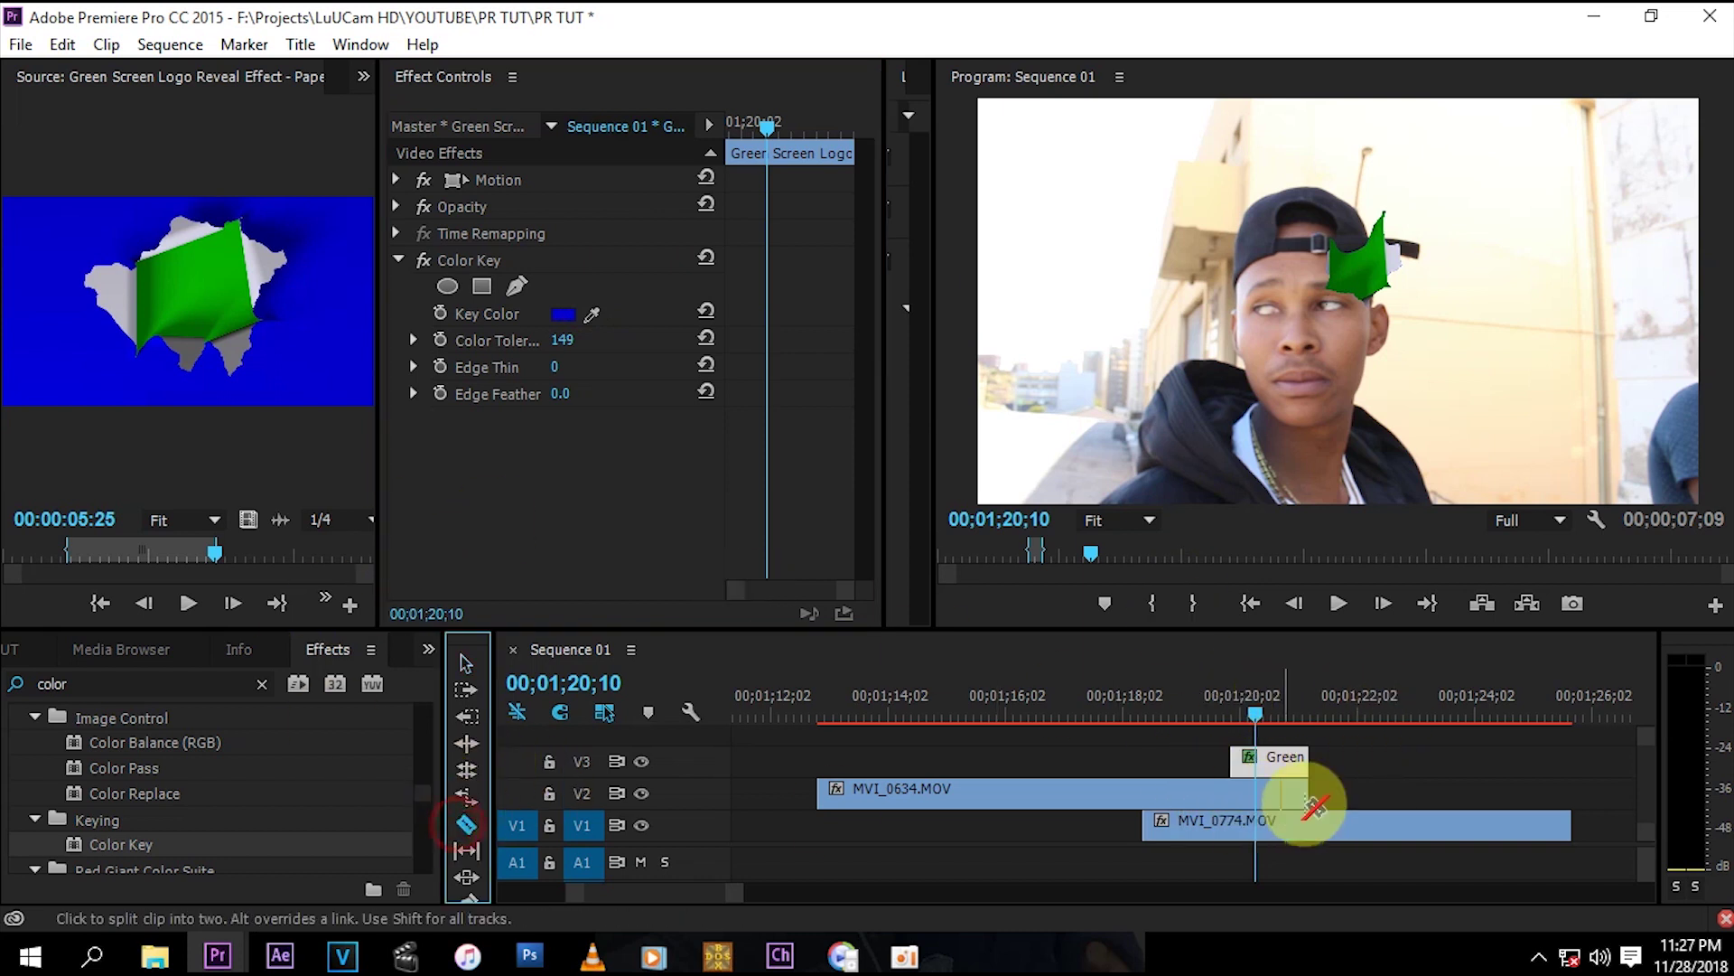
pyautogui.click(1231, 793)
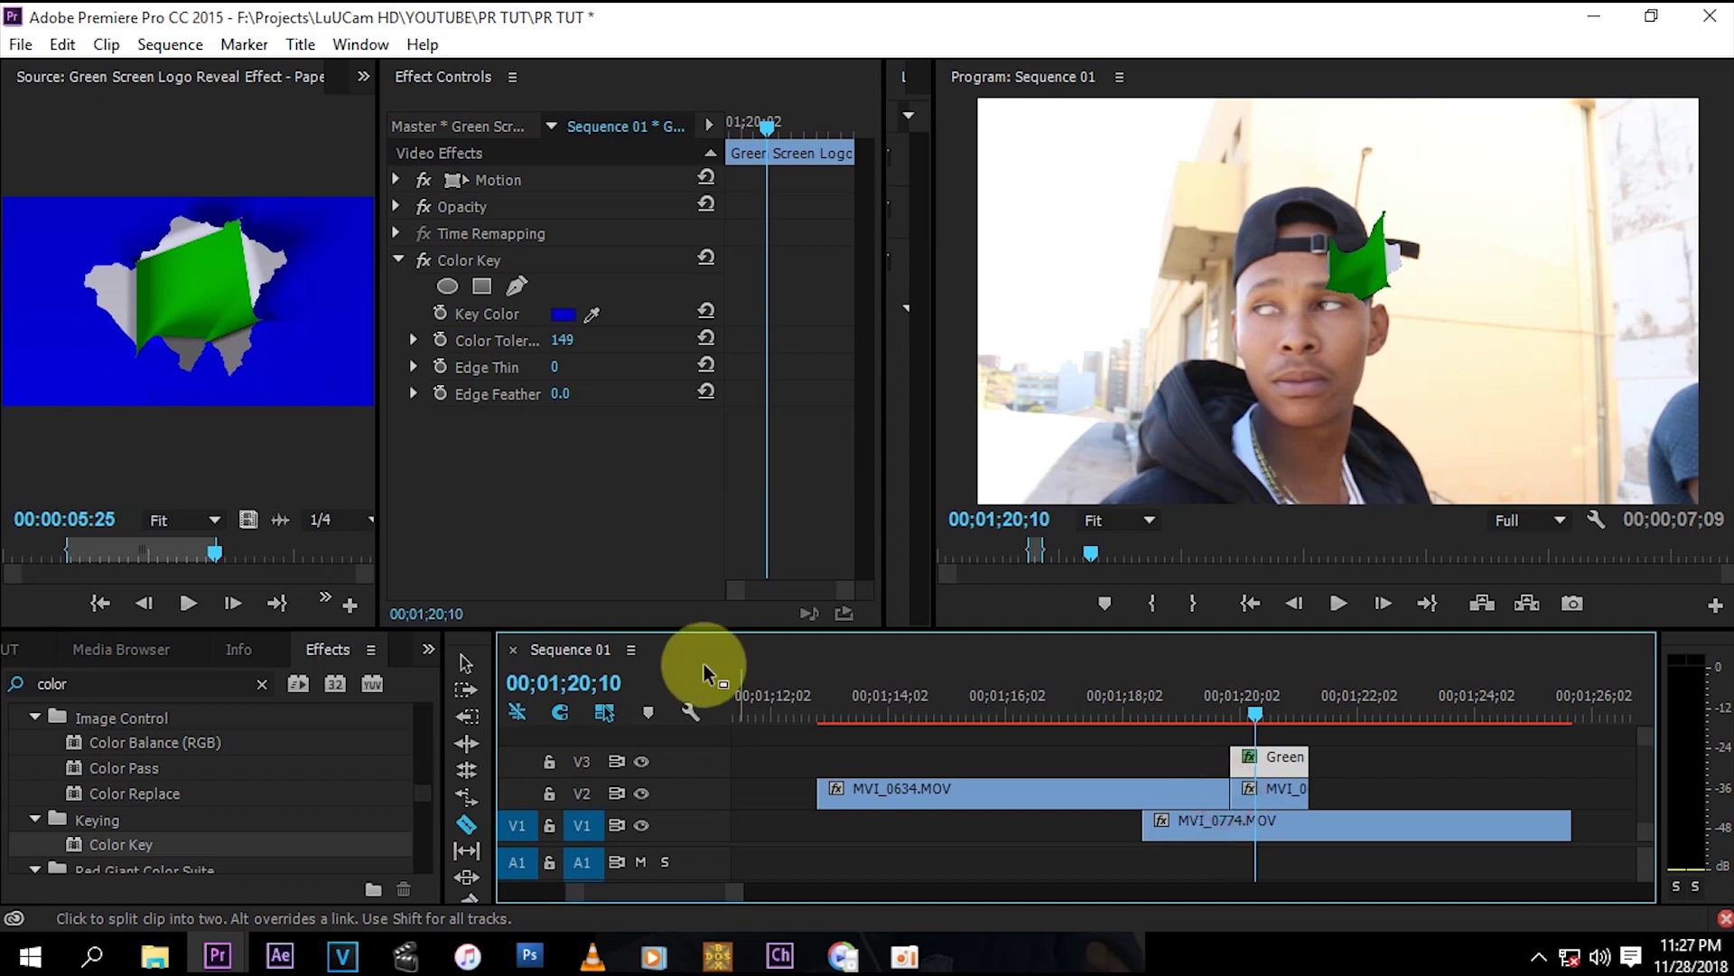
pyautogui.click(466, 663)
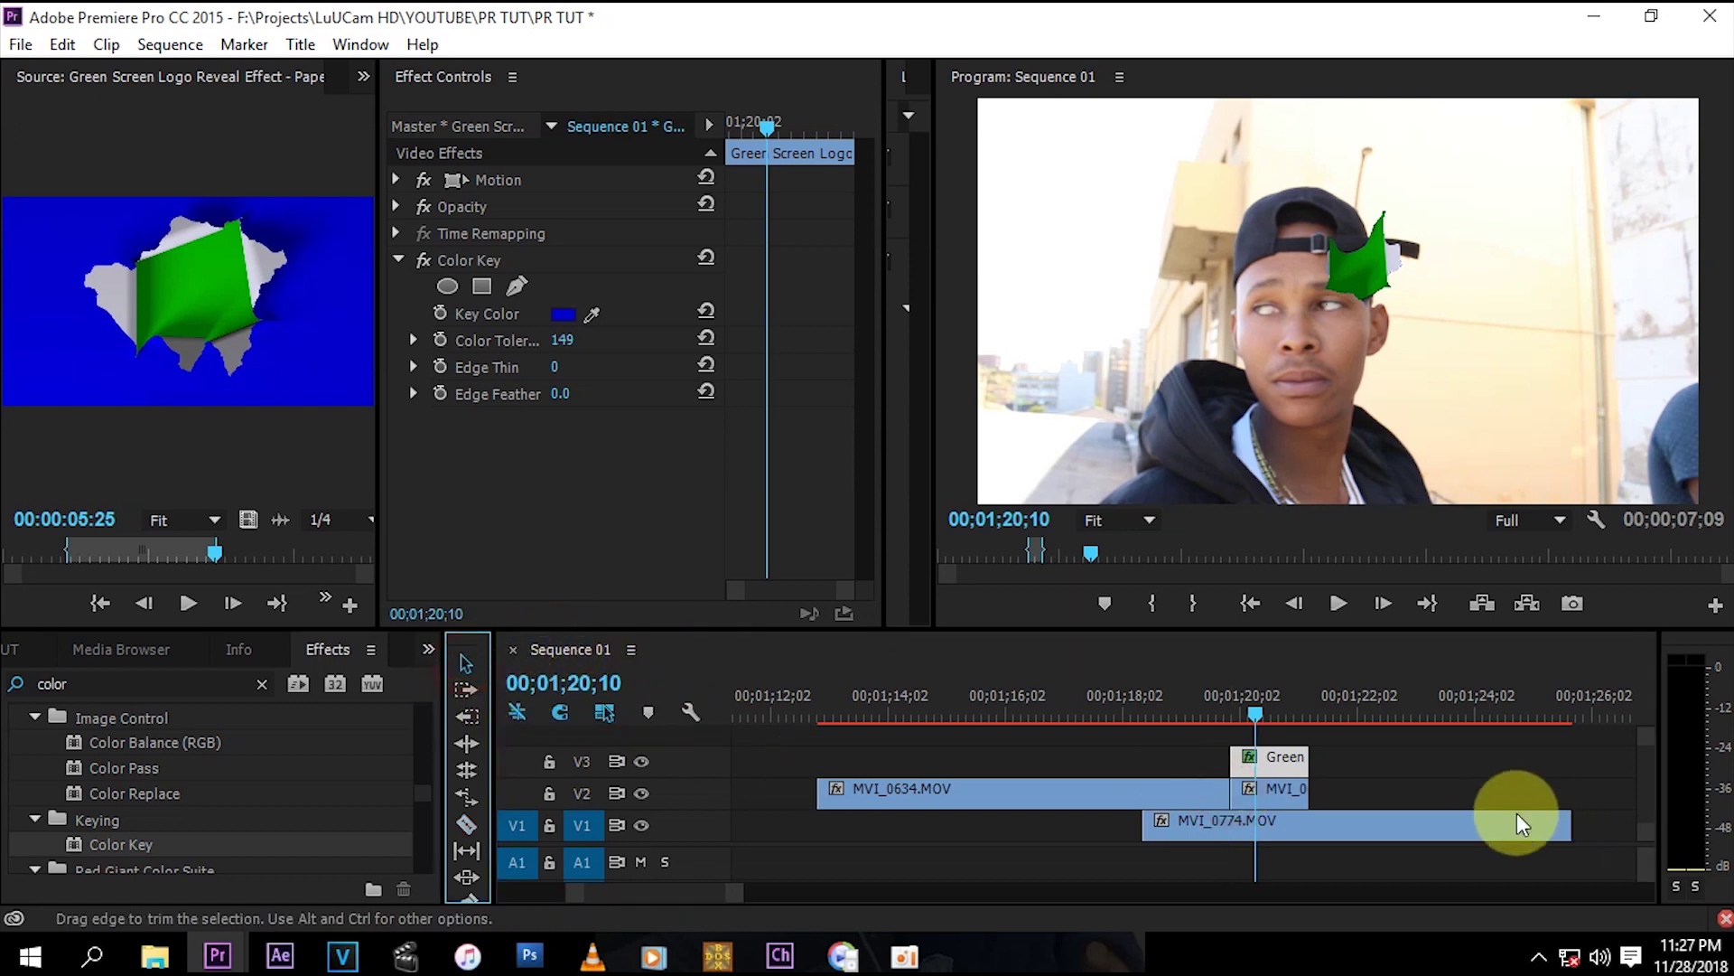
# Step: Nest the tear clip and the cut end piece into Nested Sequence 26
pyautogui.moveTo(1335, 794); pyautogui.dragTo(1275, 766)
pyautogui.rightClick(1276, 766)
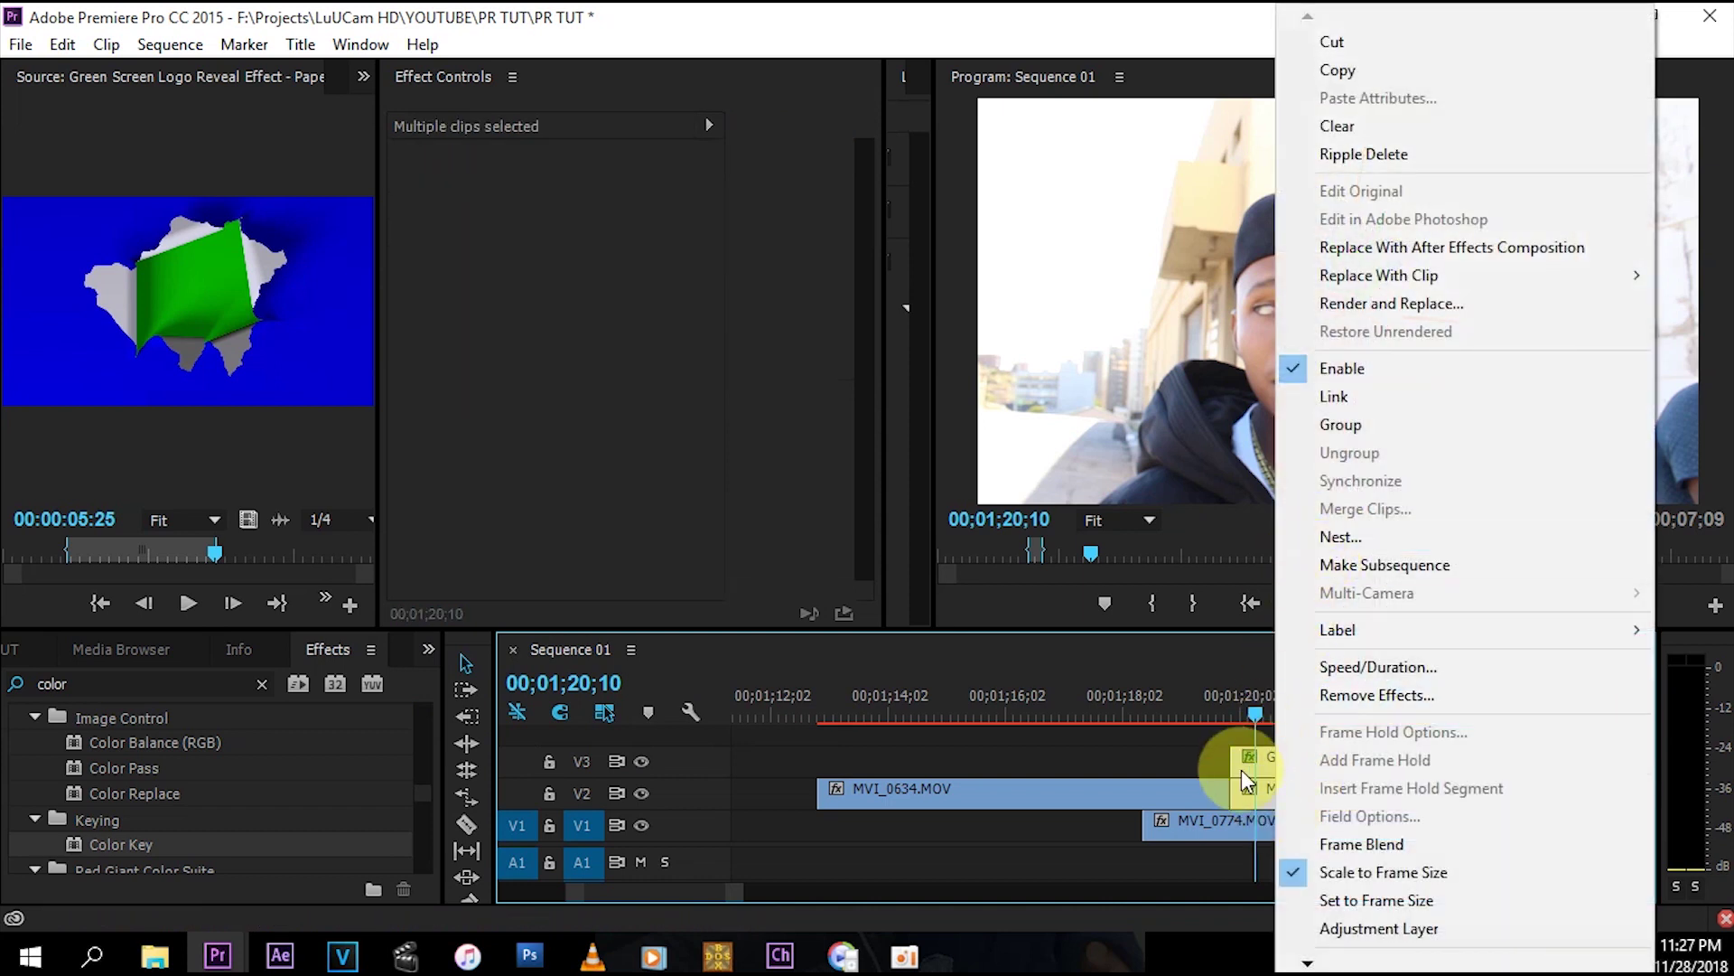
pyautogui.click(1344, 538)
pyautogui.click(833, 504)
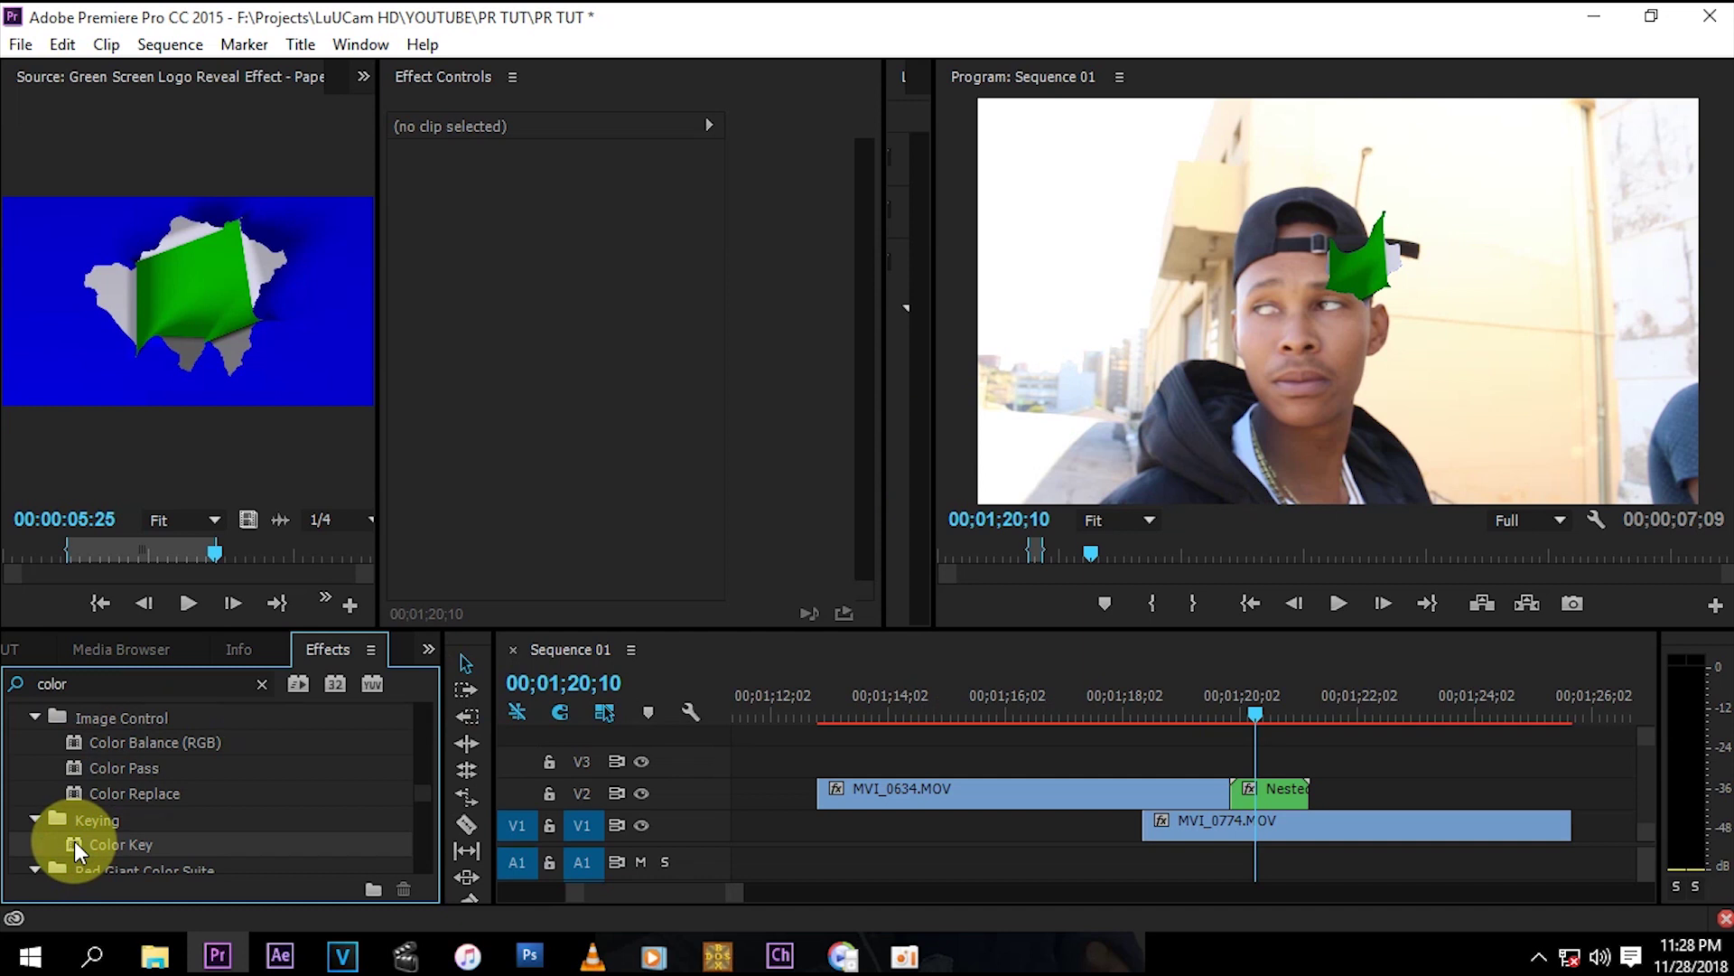
# Step: Add Color Key to Nested Sequence 26, keying the green flap at tolerance 89
pyautogui.moveTo(74, 842); pyautogui.dragTo(1275, 802)
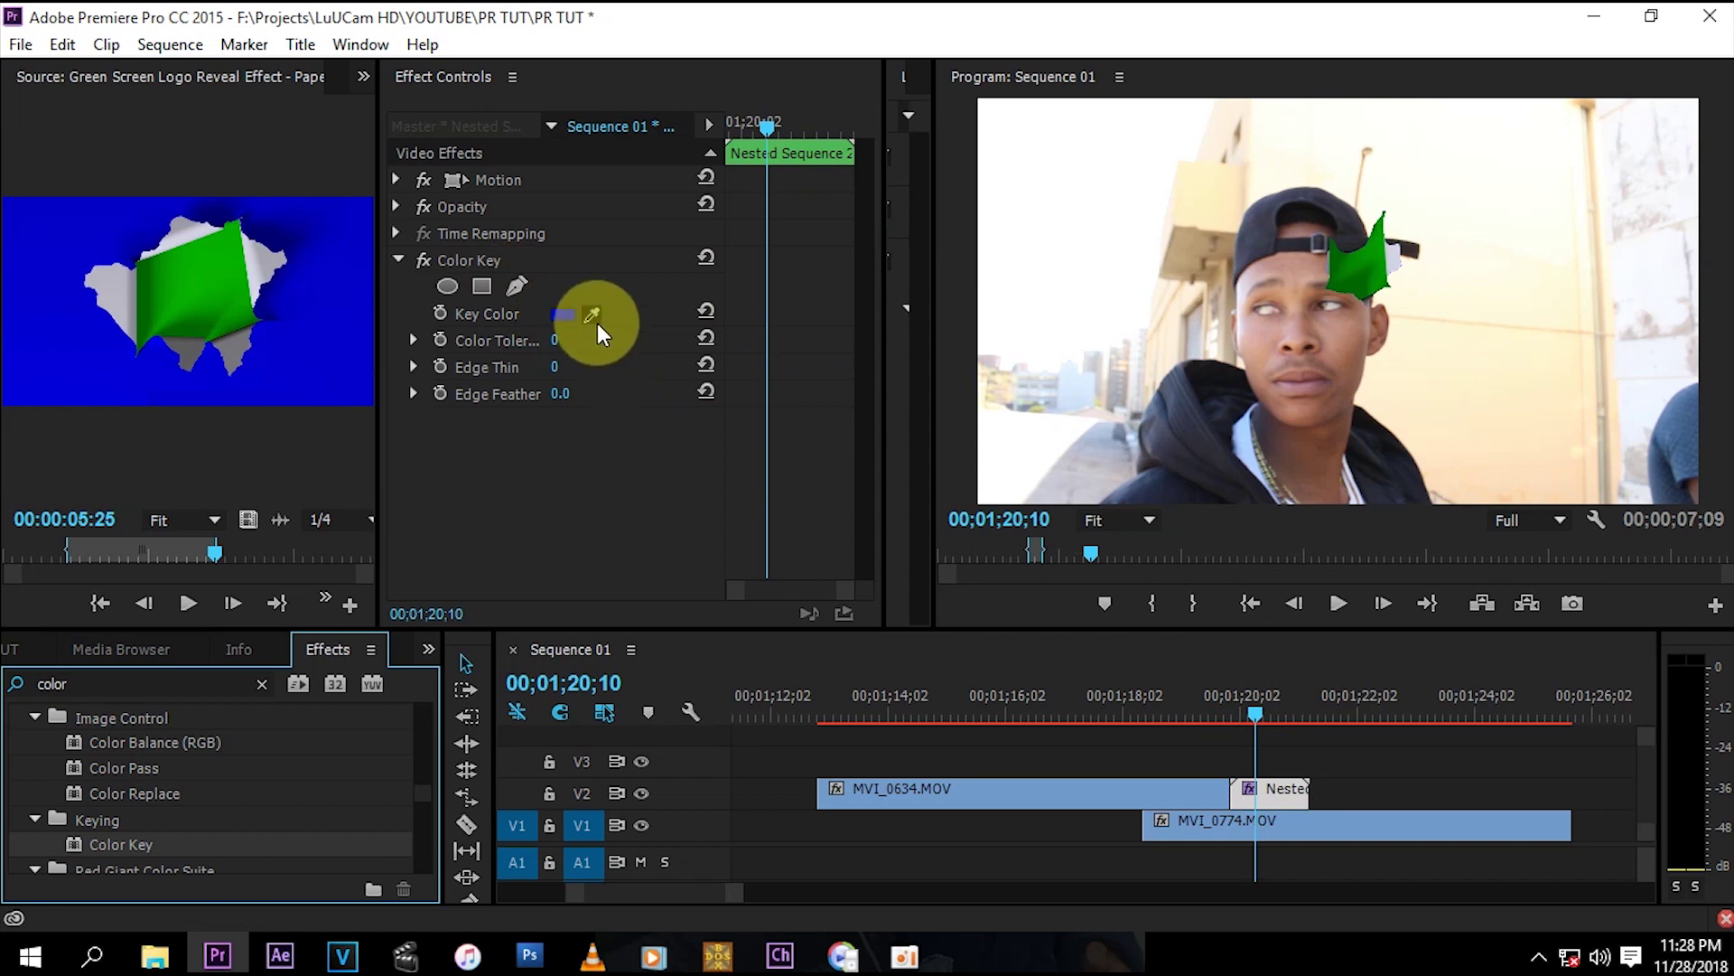
pyautogui.moveTo(593, 316); pyautogui.dragTo(1370, 255)
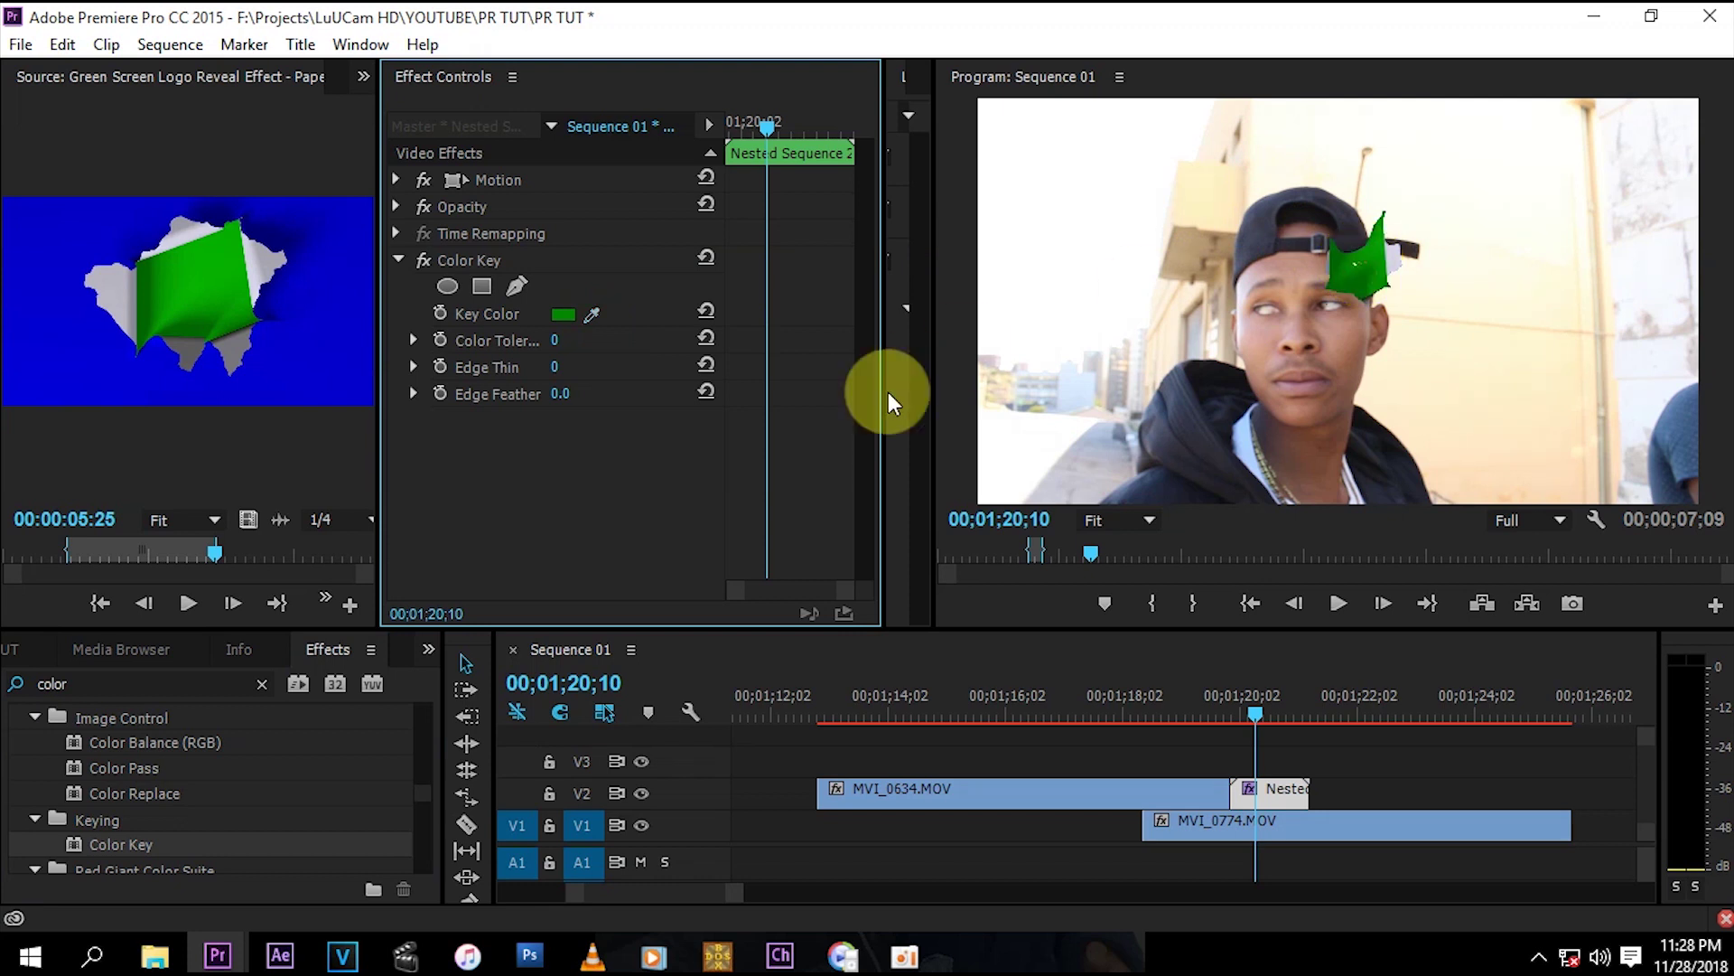
pyautogui.moveTo(554, 340)
pyautogui.mouseDown()
pyautogui.moveTo(606, 340)
pyautogui.moveTo(543, 341)
pyautogui.moveTo(573, 338)
pyautogui.mouseUp()
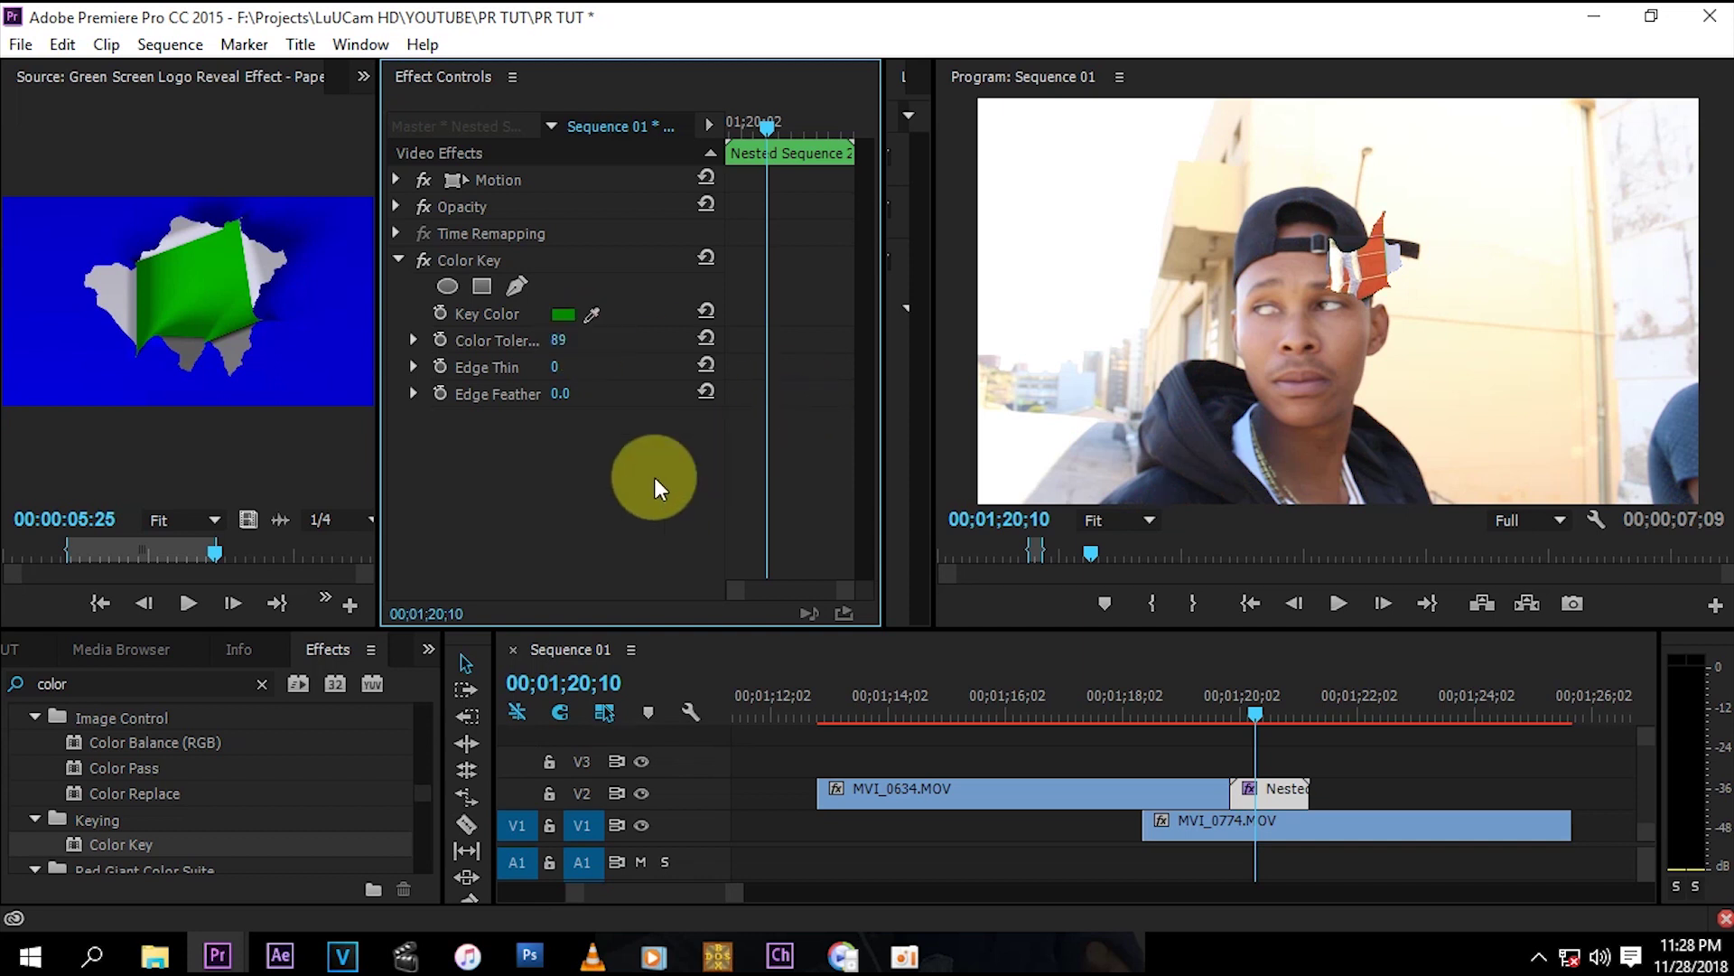